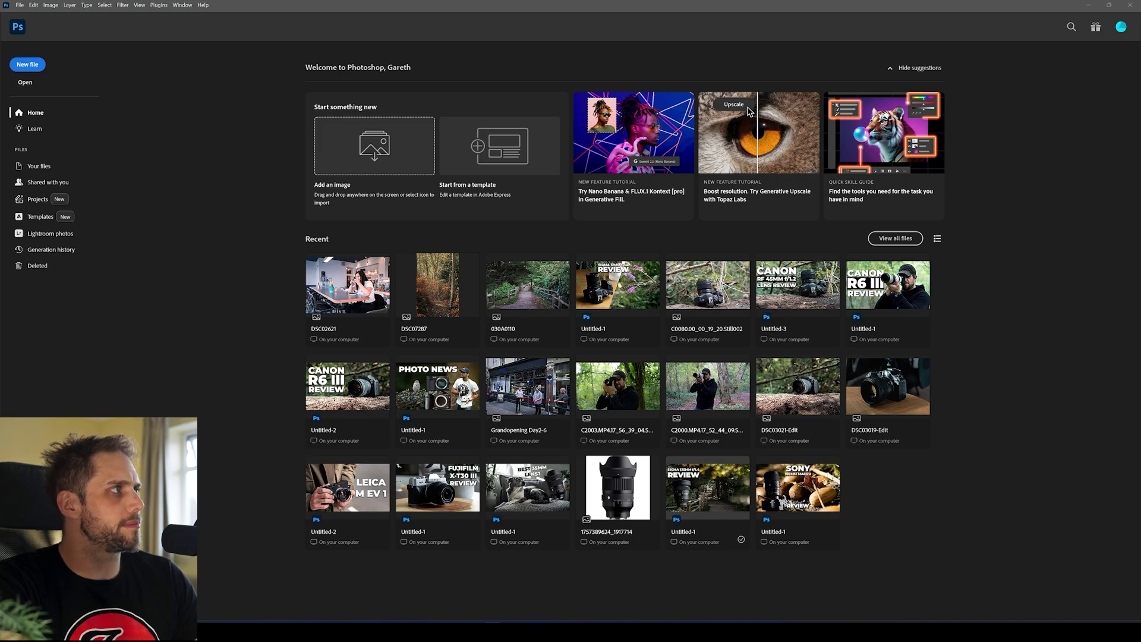
- Open DSC07287 and place the man-with-camera photo, scaled up, over the middle of the forest path
{"action": "left_click", "coordinate": [437, 285]}
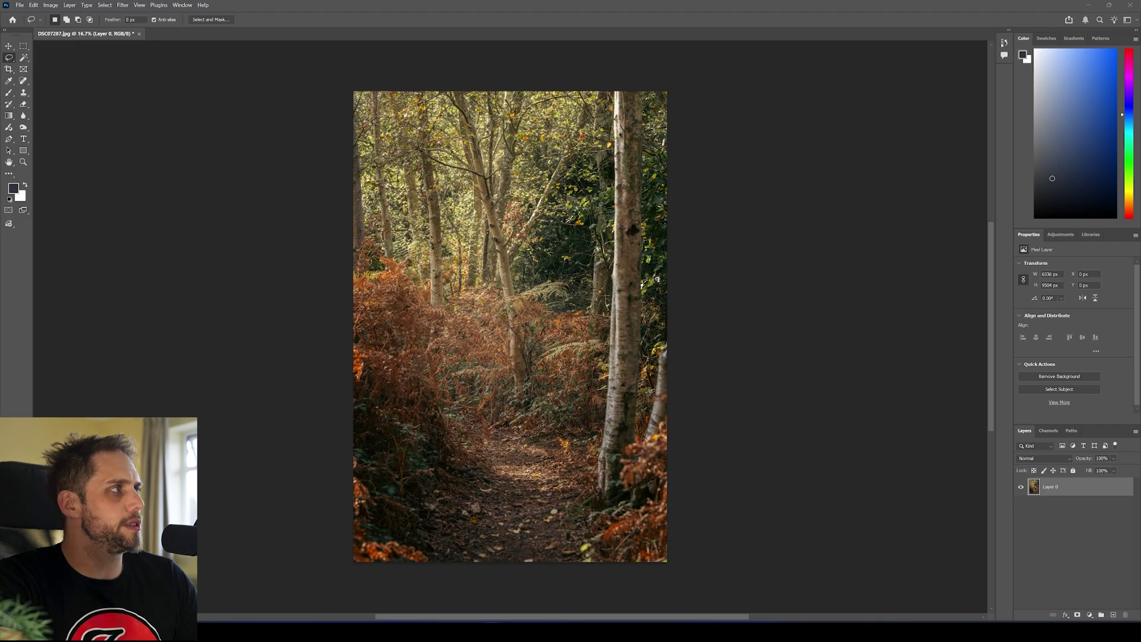
{"action": "left_click_drag", "start_coordinate": [200, 357], "coordinate": [562, 304]}
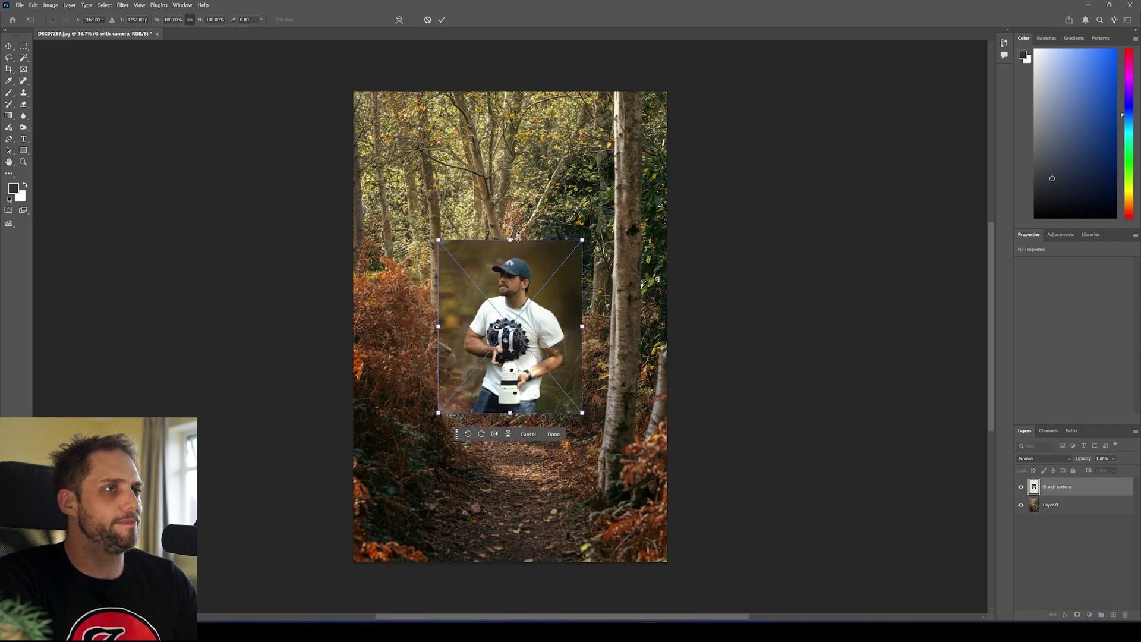
{"action": "left_click_drag", "start_coordinate": [517, 238], "coordinate": [518, 91]}
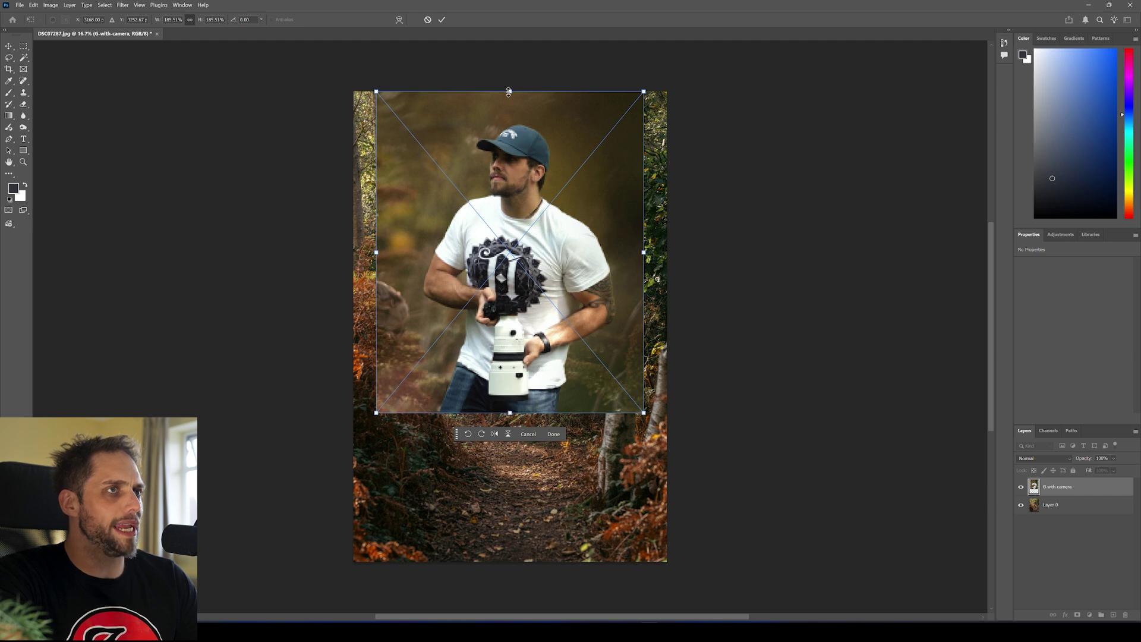
{"action": "left_click_drag", "start_coordinate": [508, 91], "coordinate": [510, 169]}
{"action": "mouse_move", "coordinate": [512, 255]}
{"action": "left_mouse_down"}
{"action": "mouse_move", "coordinate": [503, 210]}
{"action": "mouse_move", "coordinate": [508, 233]}
{"action": "left_mouse_up"}
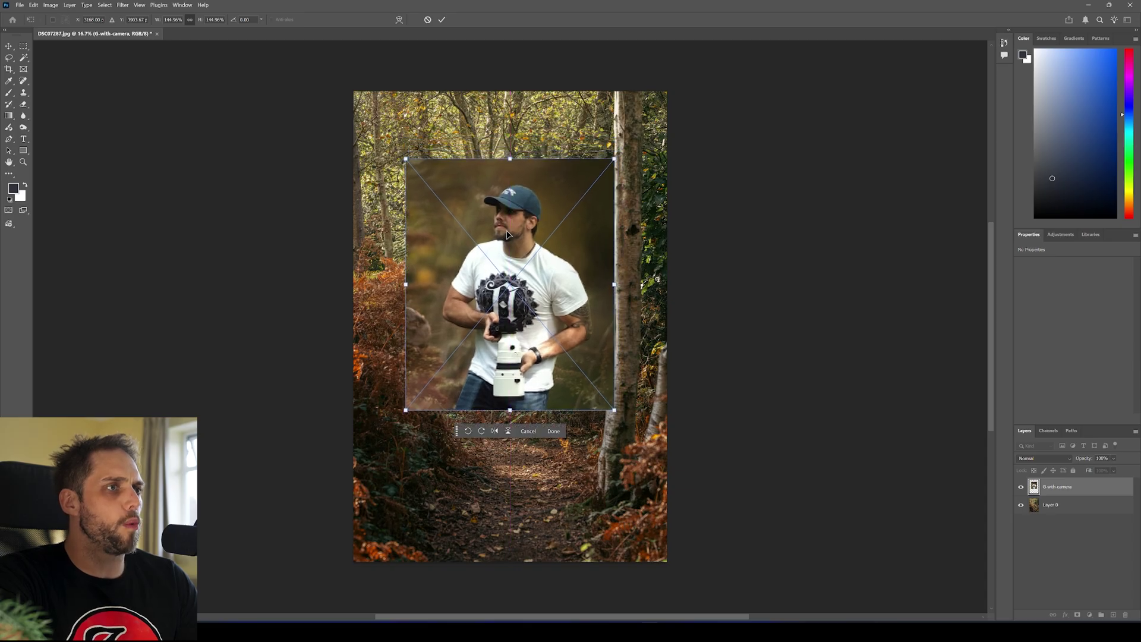
{"action": "left_click", "coordinate": [443, 20]}
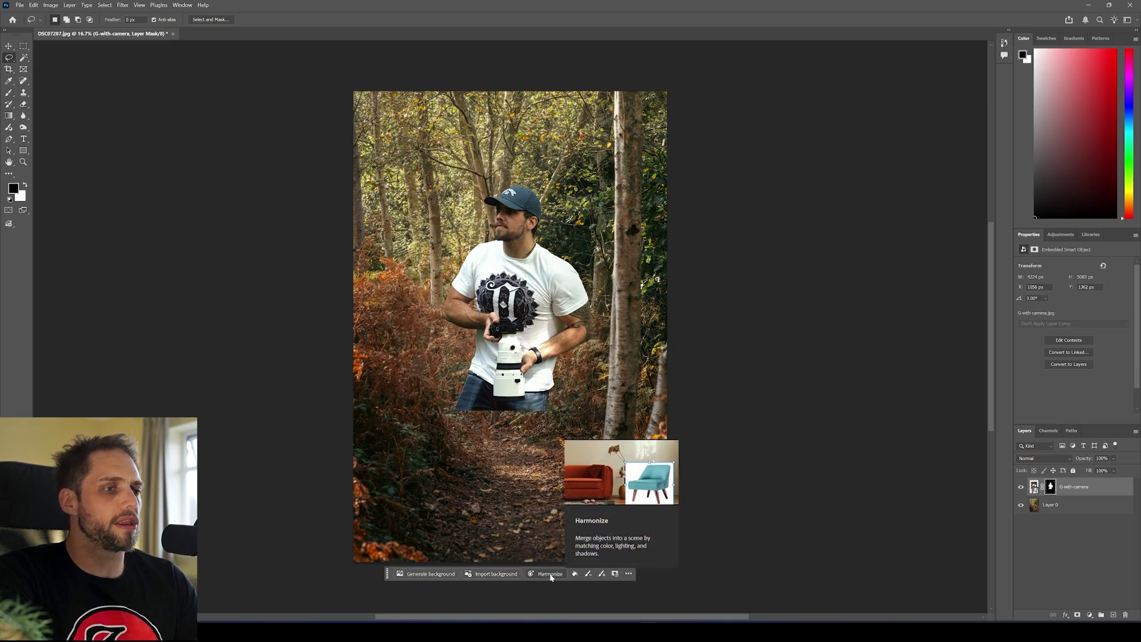
- Harmonize the man with the forest, compare the three variations and keep the first
{"action": "left_click", "coordinate": [550, 574]}
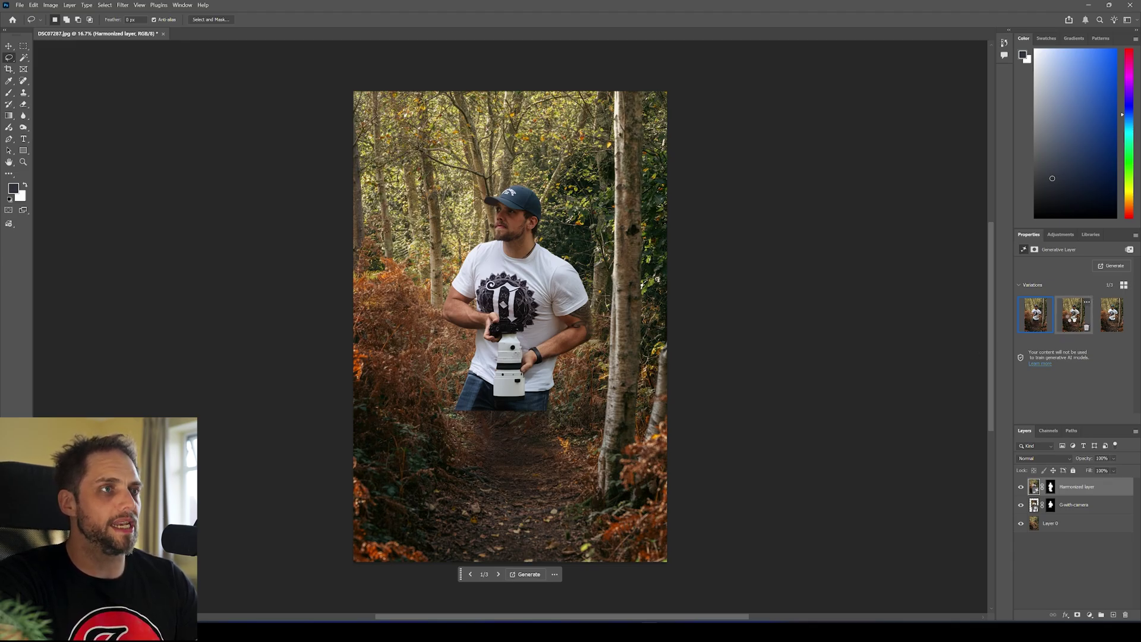
{"action": "left_click", "coordinate": [1073, 320]}
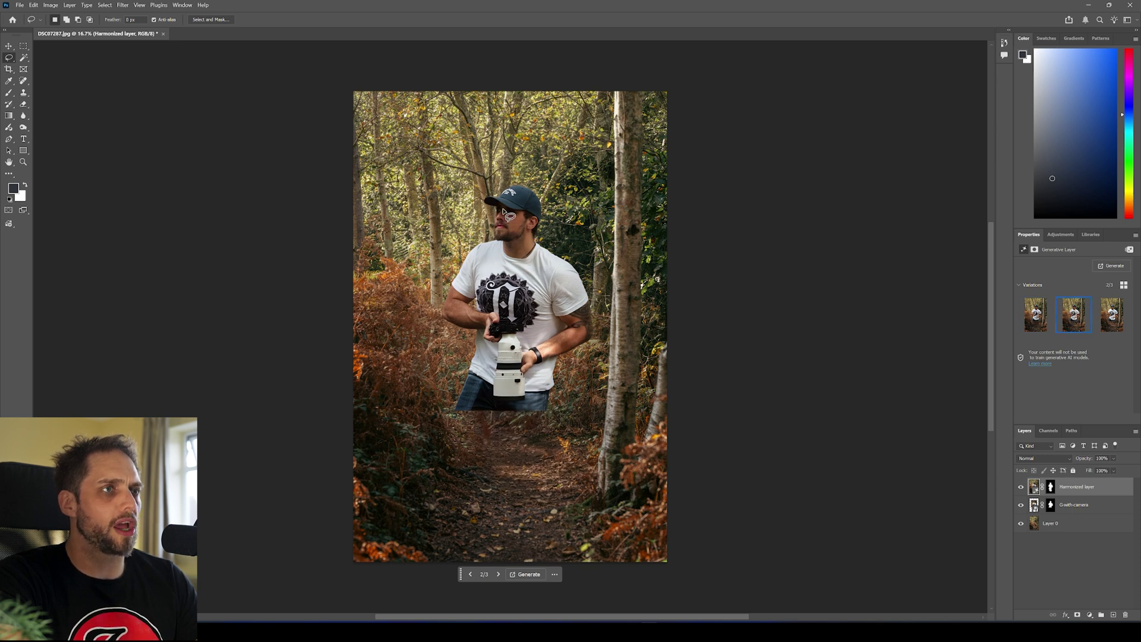
{"action": "left_click", "coordinate": [1104, 321]}
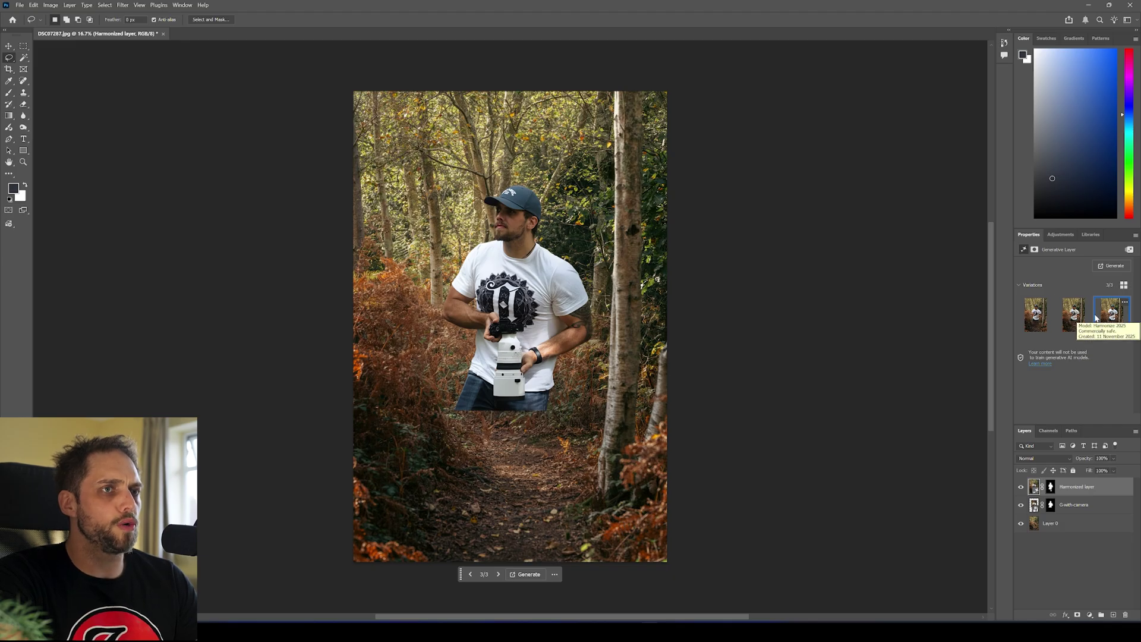
{"action": "left_click", "coordinate": [1040, 322]}
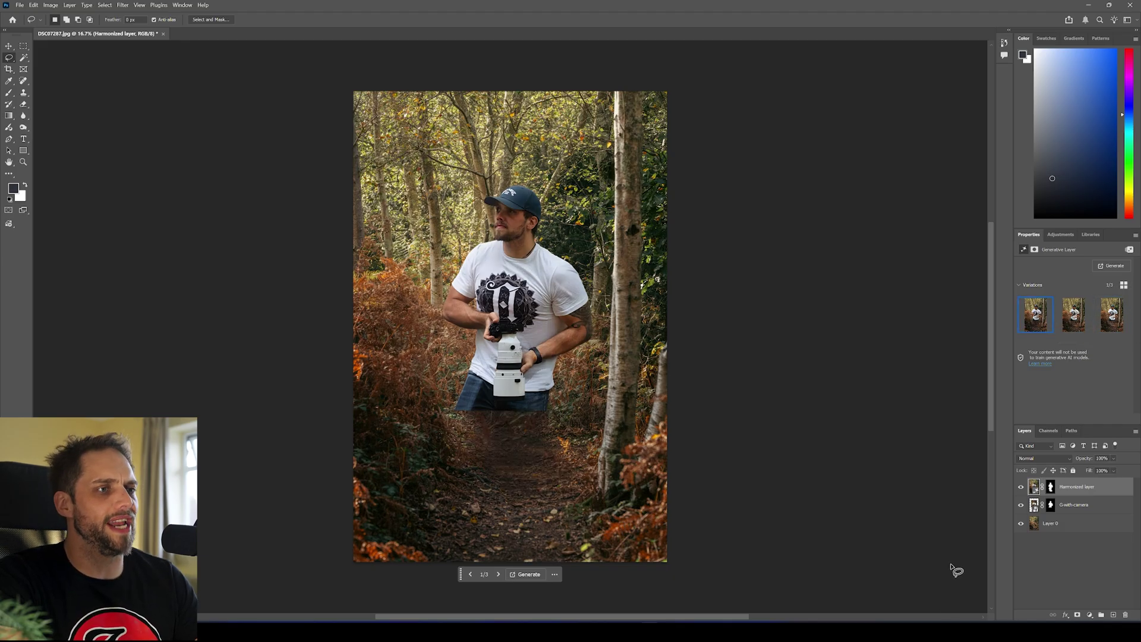
{"action": "left_click", "coordinate": [1097, 565]}
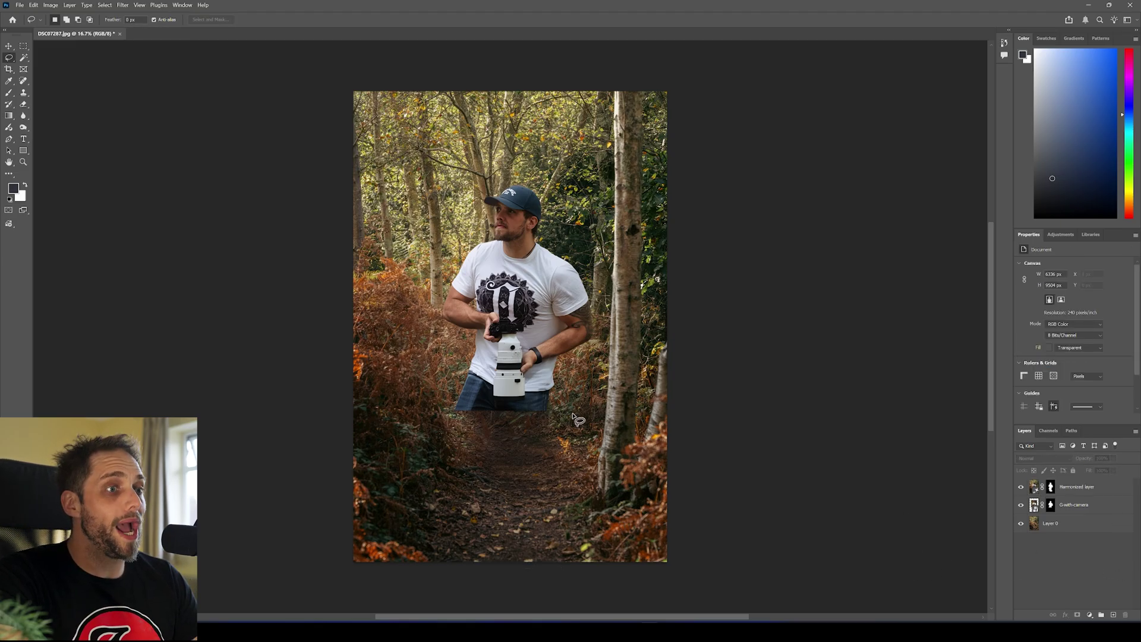
- Generative-fill the lassoed area below the man's waist with the prompt 'Bushes'
{"action": "mouse_move", "coordinate": [566, 408]}
{"action": "left_mouse_down"}
{"action": "mouse_move", "coordinate": [368, 405]}
{"action": "mouse_move", "coordinate": [350, 501]}
{"action": "mouse_move", "coordinate": [357, 599]}
{"action": "mouse_move", "coordinate": [555, 594]}
{"action": "mouse_move", "coordinate": [645, 618]}
{"action": "mouse_move", "coordinate": [654, 550]}
{"action": "mouse_move", "coordinate": [631, 465]}
{"action": "mouse_move", "coordinate": [566, 411]}
{"action": "left_mouse_up"}
{"action": "left_click", "coordinate": [423, 574]}
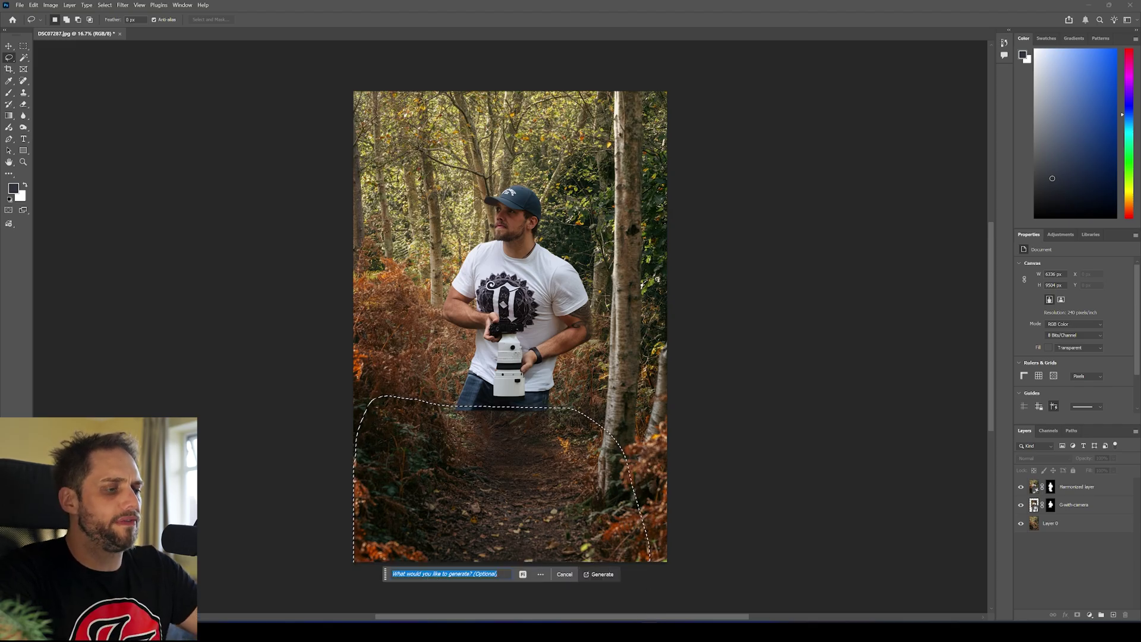
{"action": "type", "text": "Bushes"}
{"action": "left_click", "coordinate": [593, 573]}
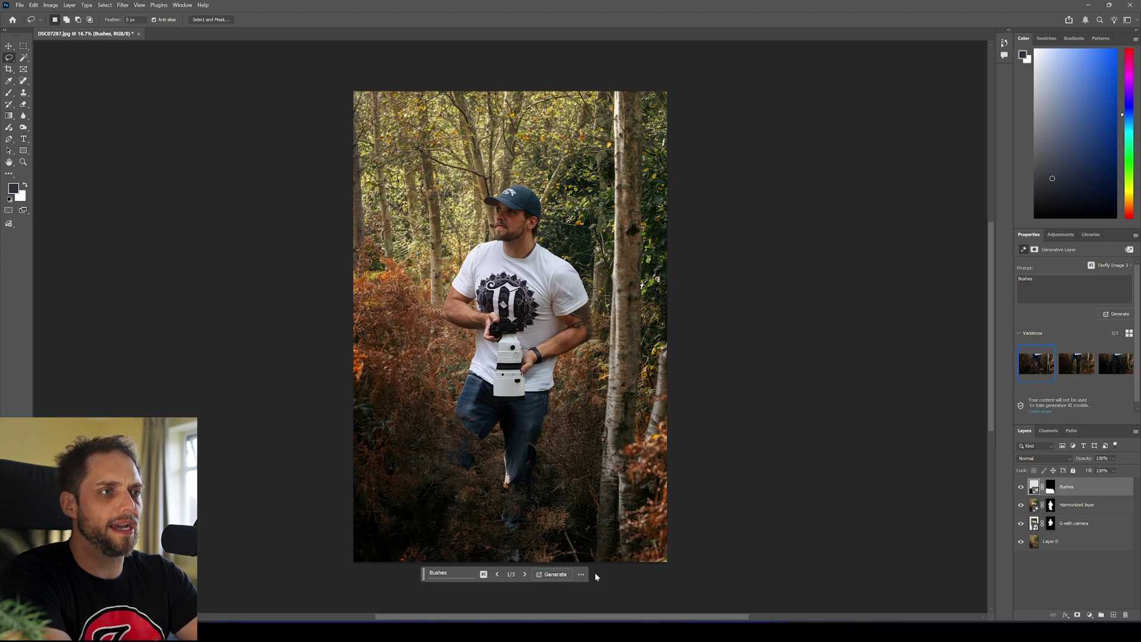
- Compare the three Bushes variations and keep the first one
{"action": "mouse_move", "coordinate": [1069, 369]}
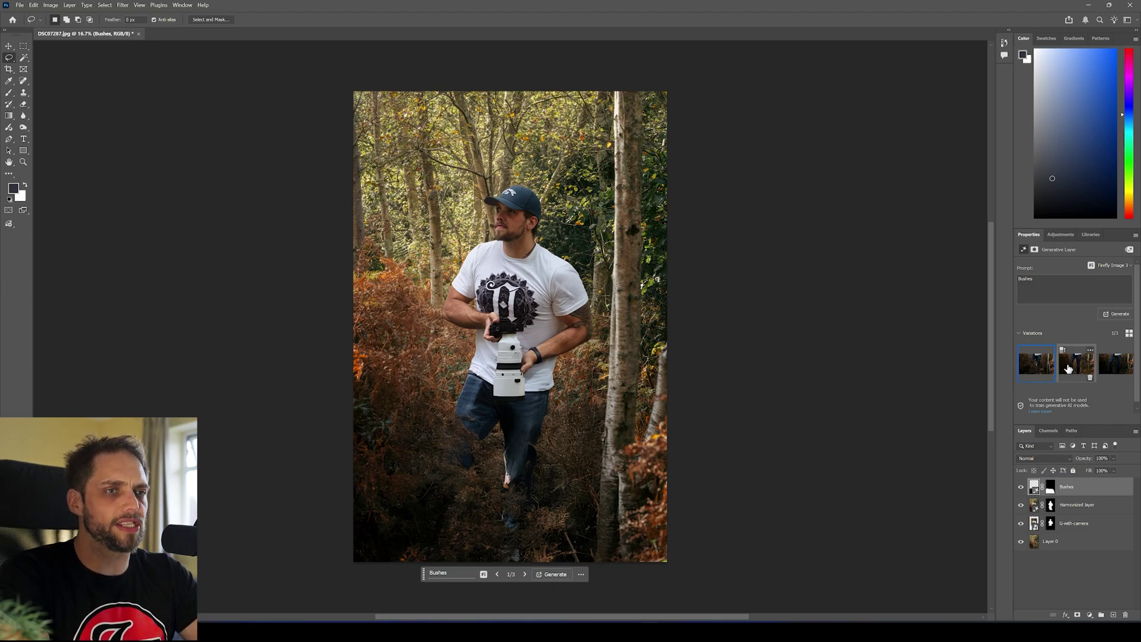
{"action": "left_click", "coordinate": [1069, 369]}
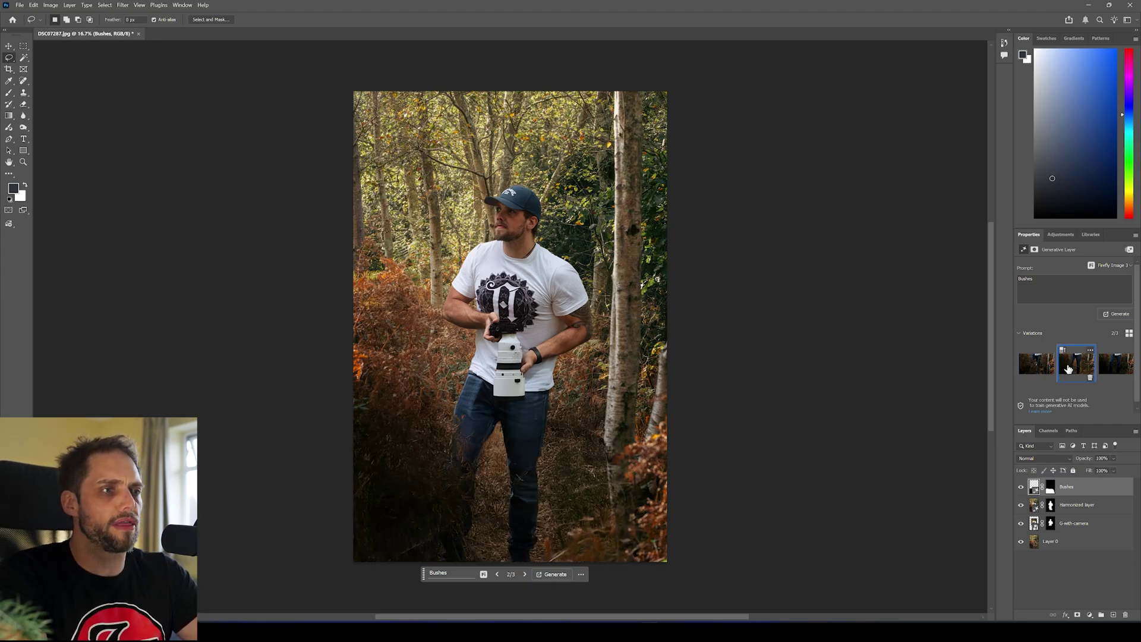
{"action": "left_click", "coordinate": [1112, 370]}
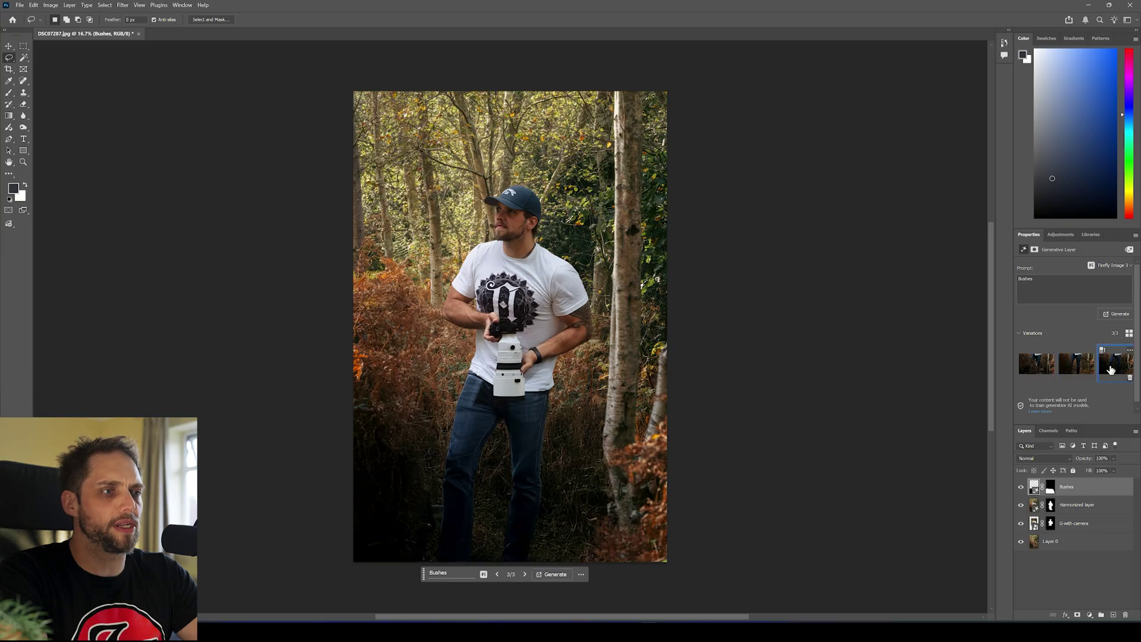
{"action": "left_click", "coordinate": [1034, 369]}
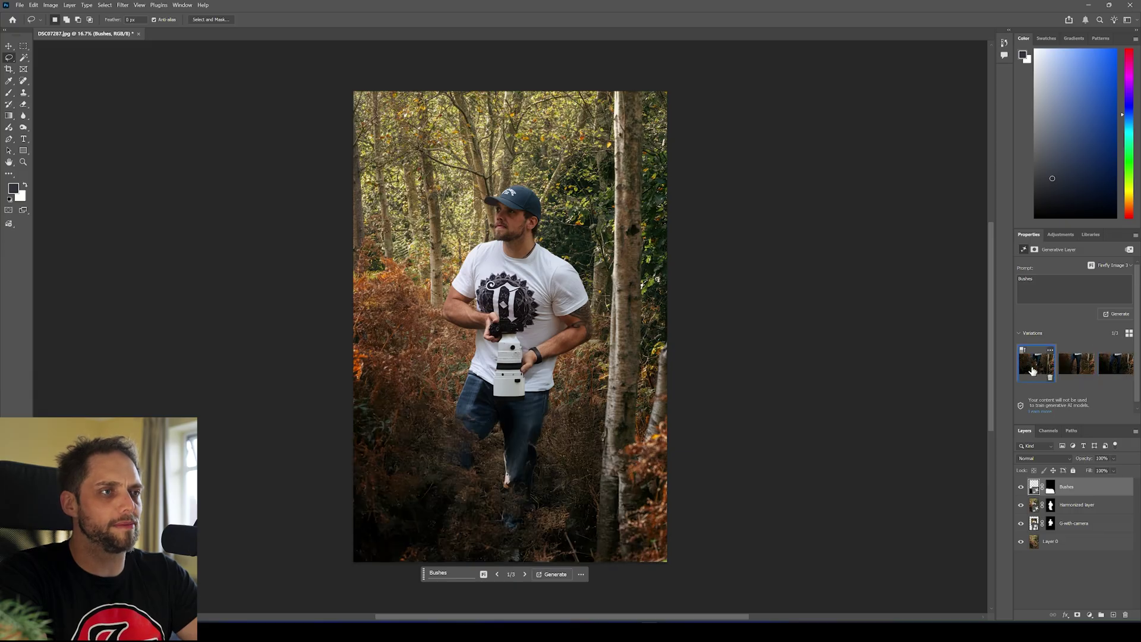
{"action": "left_click", "coordinate": [1072, 595]}
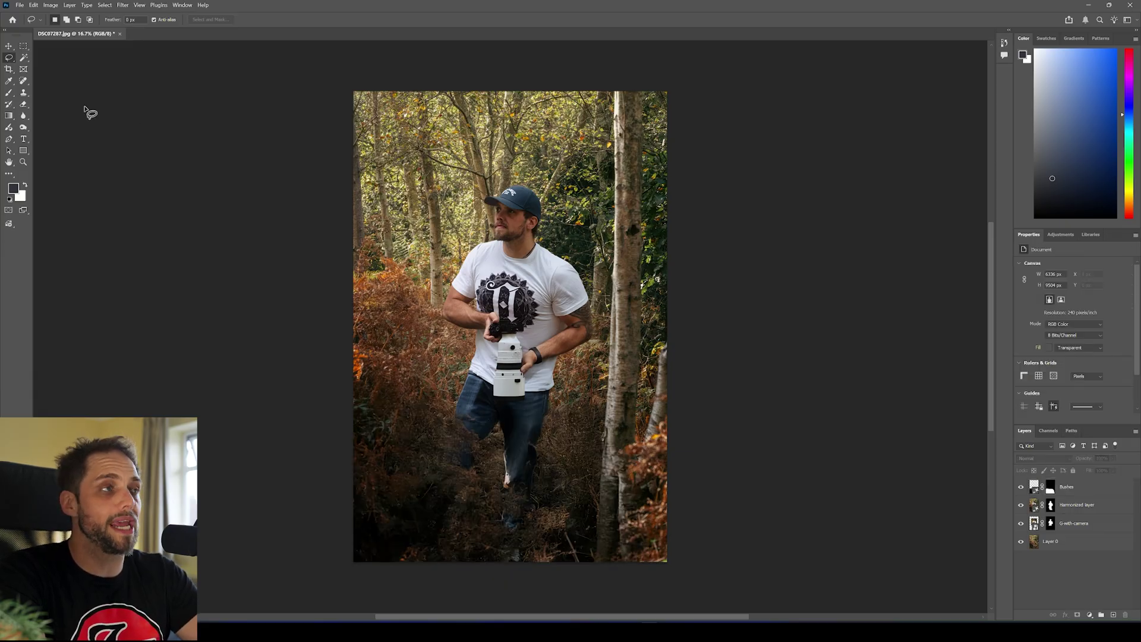
- Crop the top edge down at the original ratio to tighten the frame around the man
{"action": "left_click", "coordinate": [9, 69]}
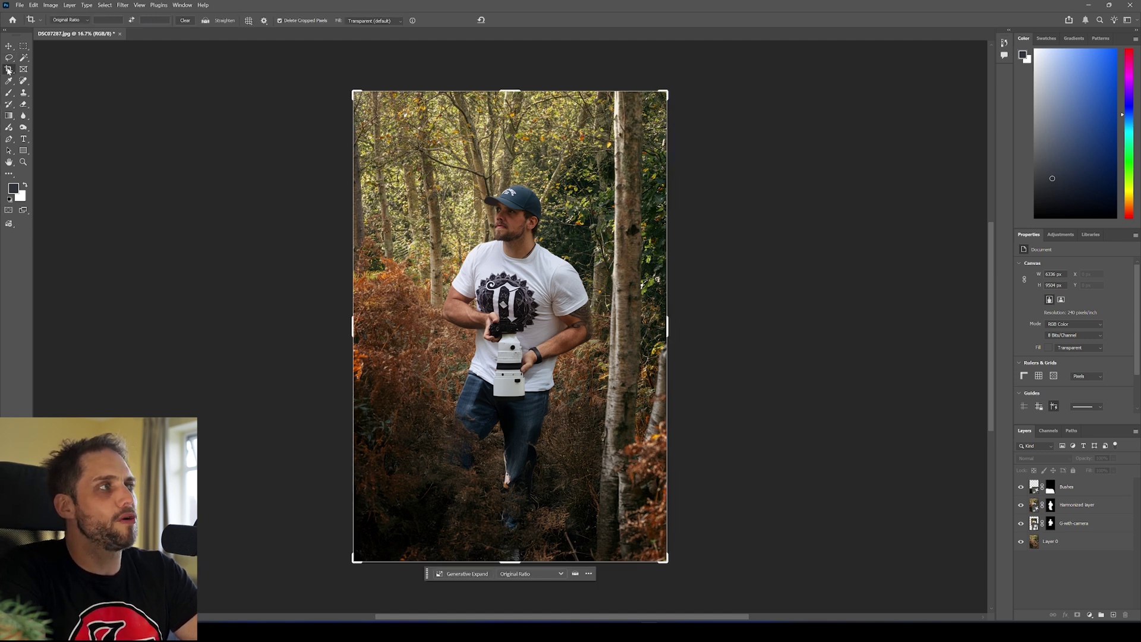
{"action": "left_click_drag", "start_coordinate": [506, 89], "coordinate": [502, 176]}
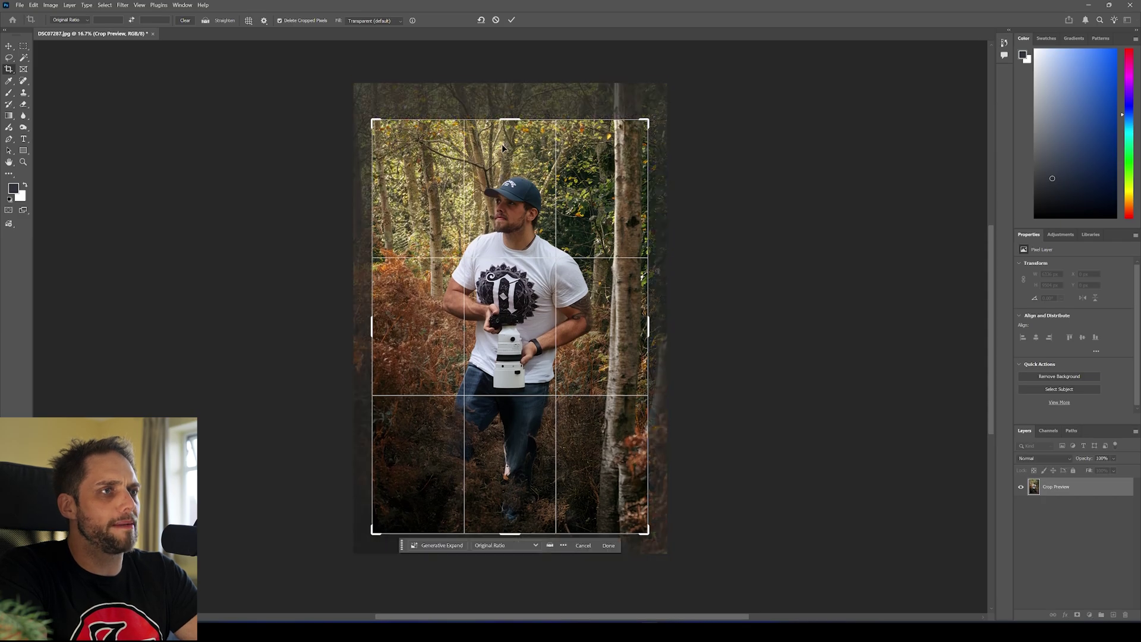
{"action": "left_click", "coordinate": [512, 19]}
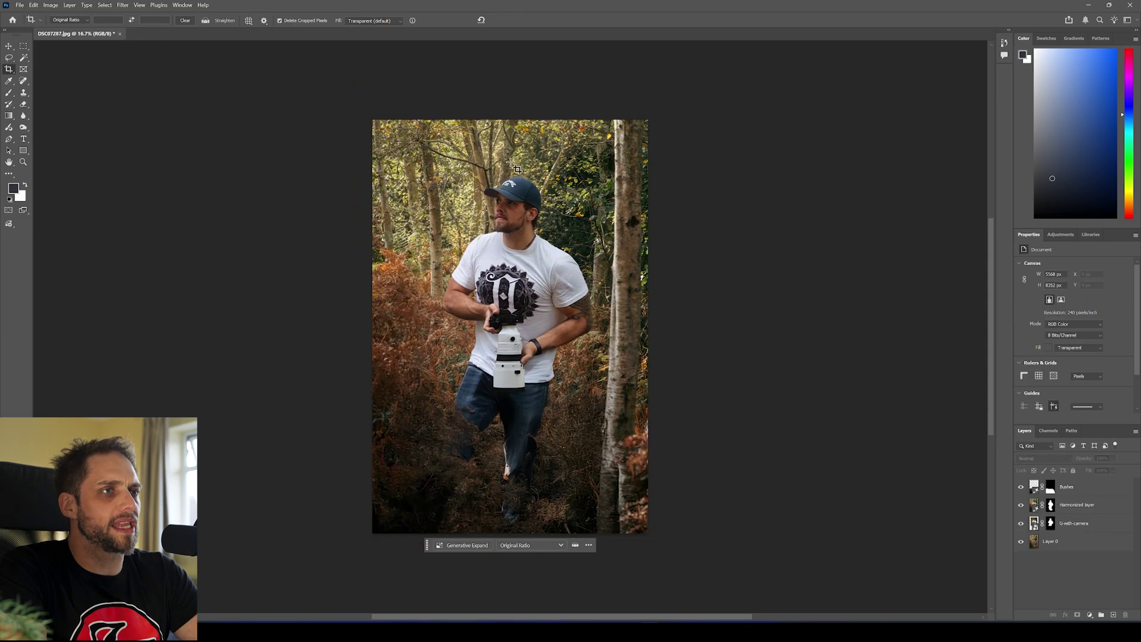
- Draw a dark-to-transparent gradient on a new layer, rising from the bottom of the photo
{"action": "left_click", "coordinate": [9, 116]}
{"action": "left_click", "coordinate": [1114, 614]}
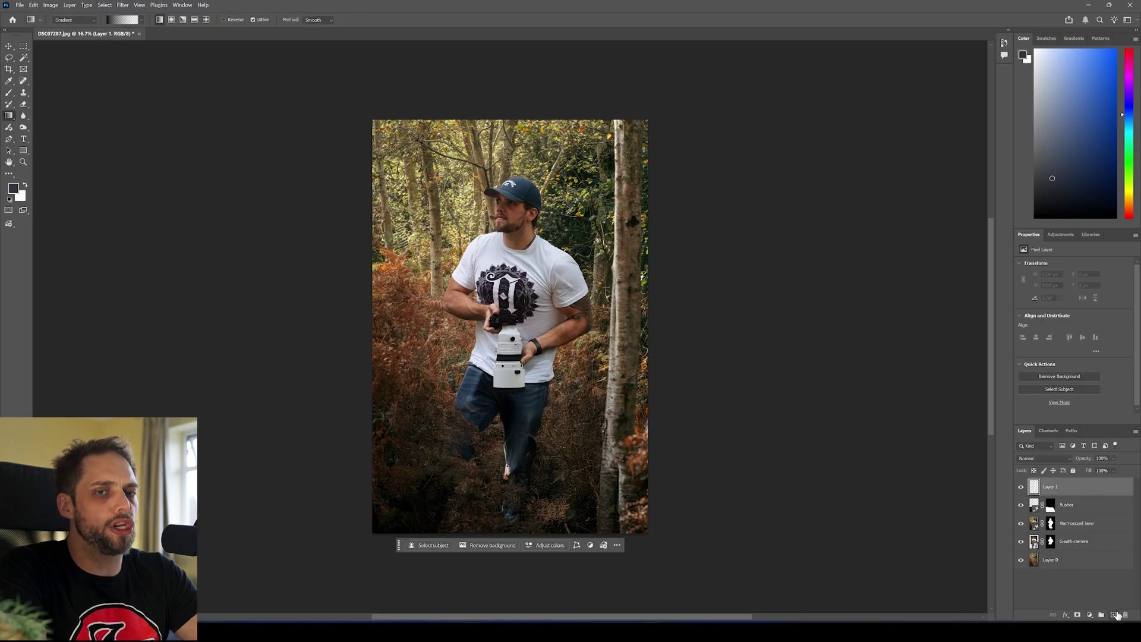
{"action": "left_click_drag", "start_coordinate": [509, 576], "coordinate": [516, 184]}
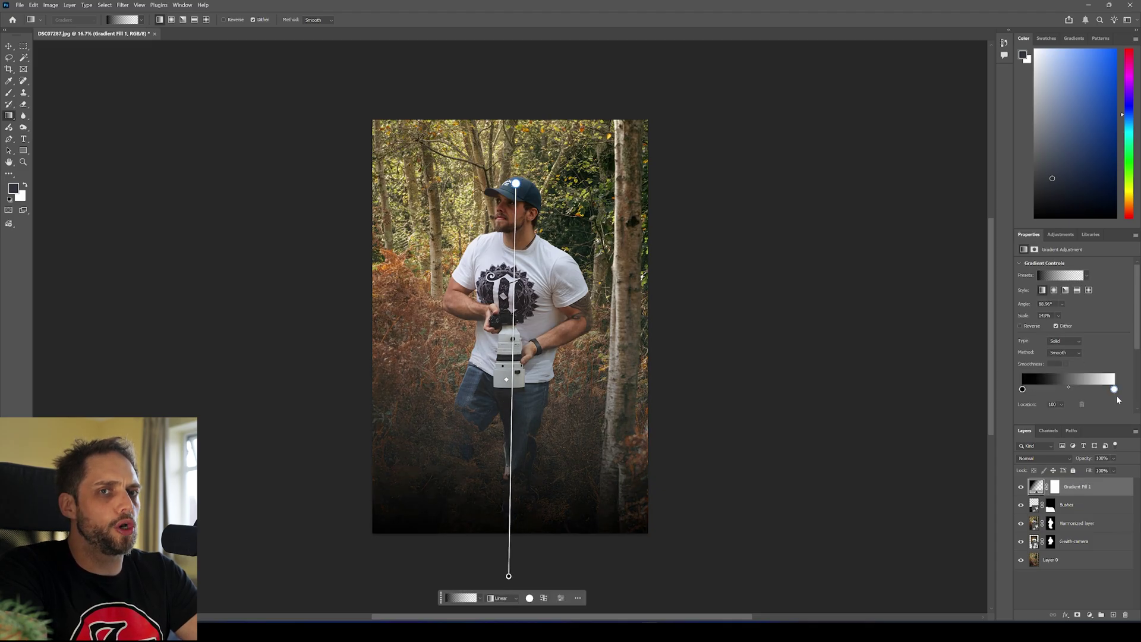
{"action": "left_click_drag", "start_coordinate": [504, 382], "coordinate": [510, 309]}
- Slightly lower the Gradient Fill layer's opacity, then deselect it
{"action": "scroll", "coordinate": [1120, 381], "scroll_direction": "down", "scroll_amount": 3}
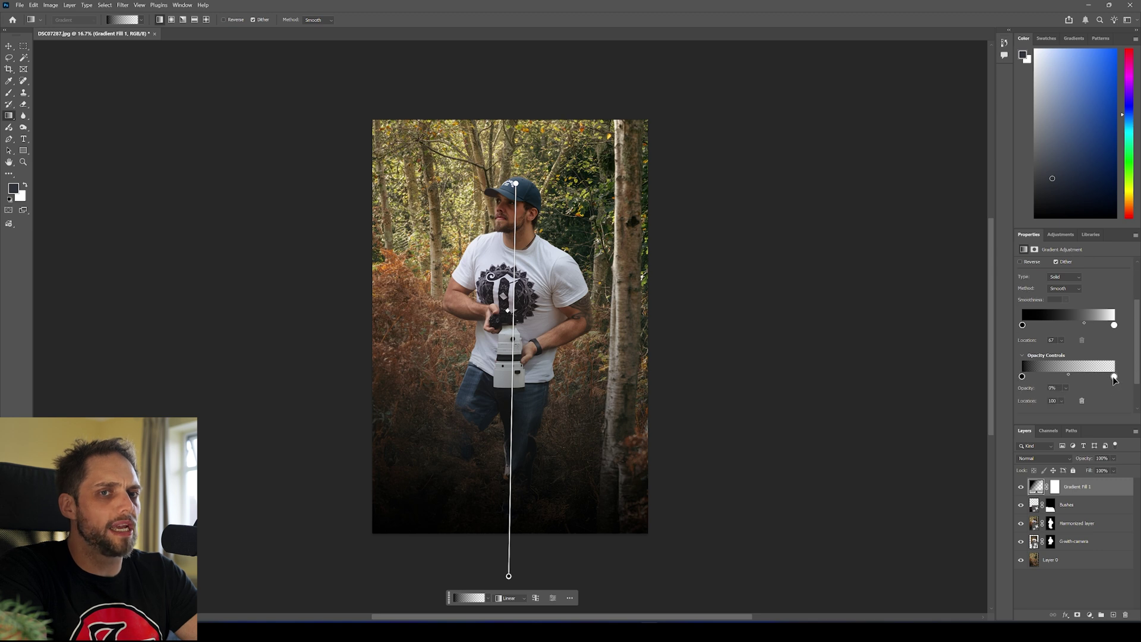
{"action": "scroll", "coordinate": [1106, 385], "scroll_direction": "down", "scroll_amount": 1}
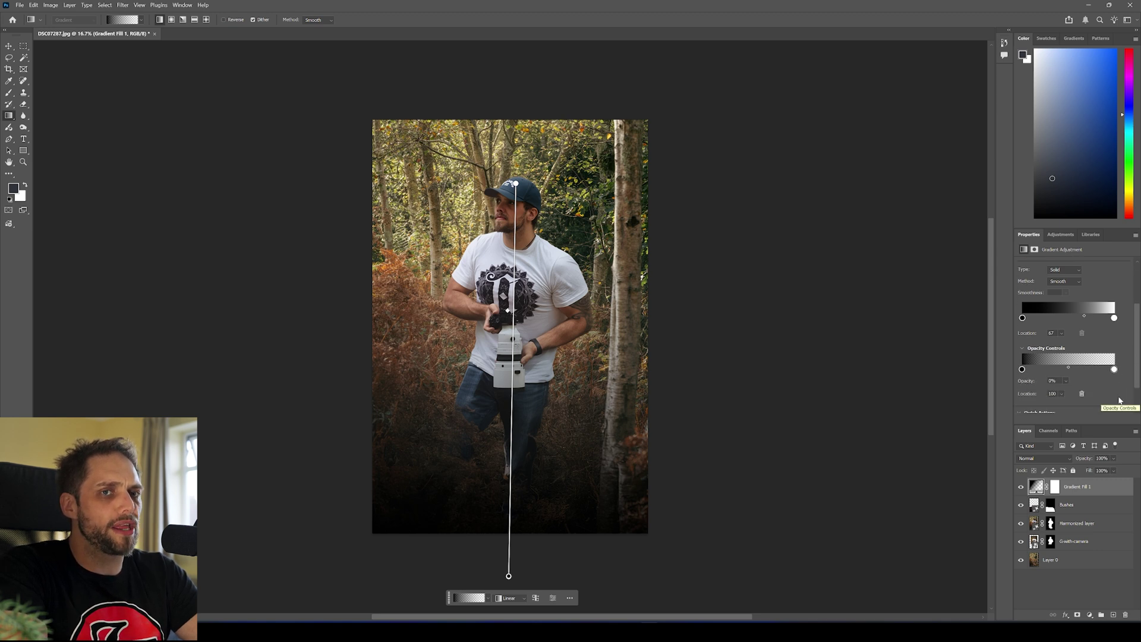
{"action": "scroll", "coordinate": [1119, 401], "scroll_direction": "down", "scroll_amount": 2}
{"action": "scroll", "coordinate": [1099, 401], "scroll_direction": "down", "scroll_amount": 1}
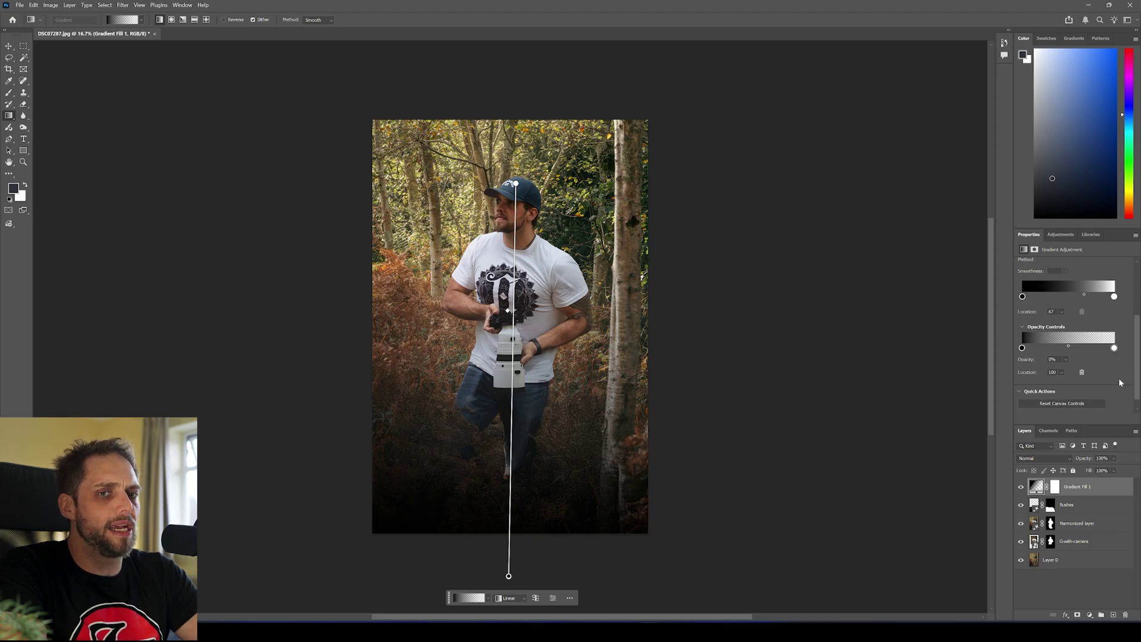
{"action": "scroll", "coordinate": [1116, 383], "scroll_direction": "down", "scroll_amount": 1}
{"action": "scroll", "coordinate": [1113, 383], "scroll_direction": "up", "scroll_amount": 8}
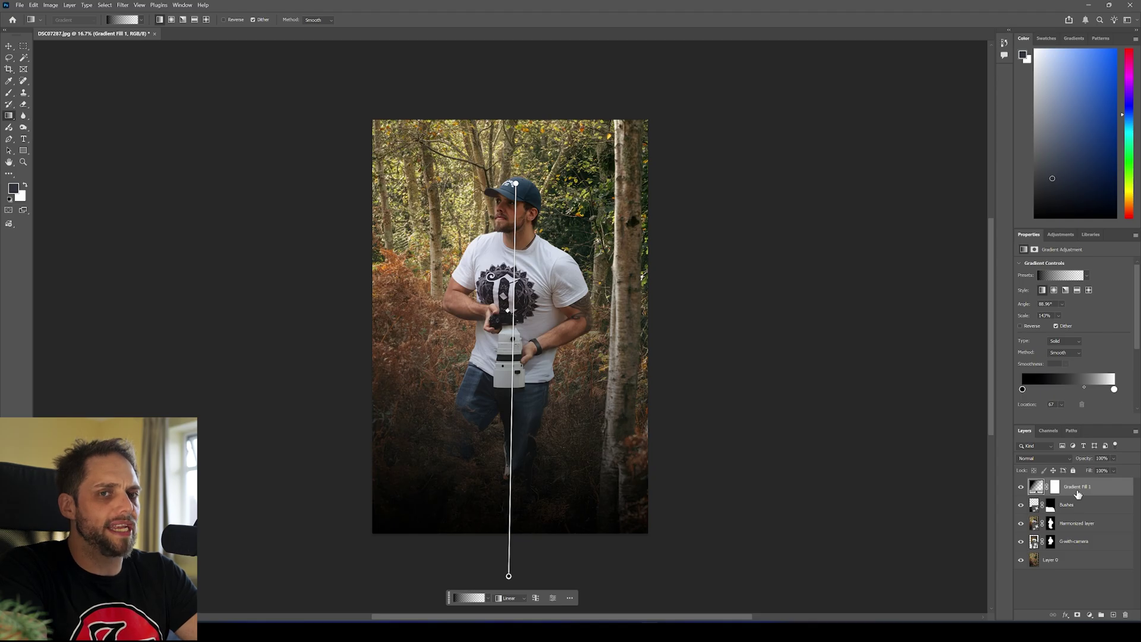
{"action": "left_click_drag", "start_coordinate": [1091, 459], "coordinate": [1066, 462]}
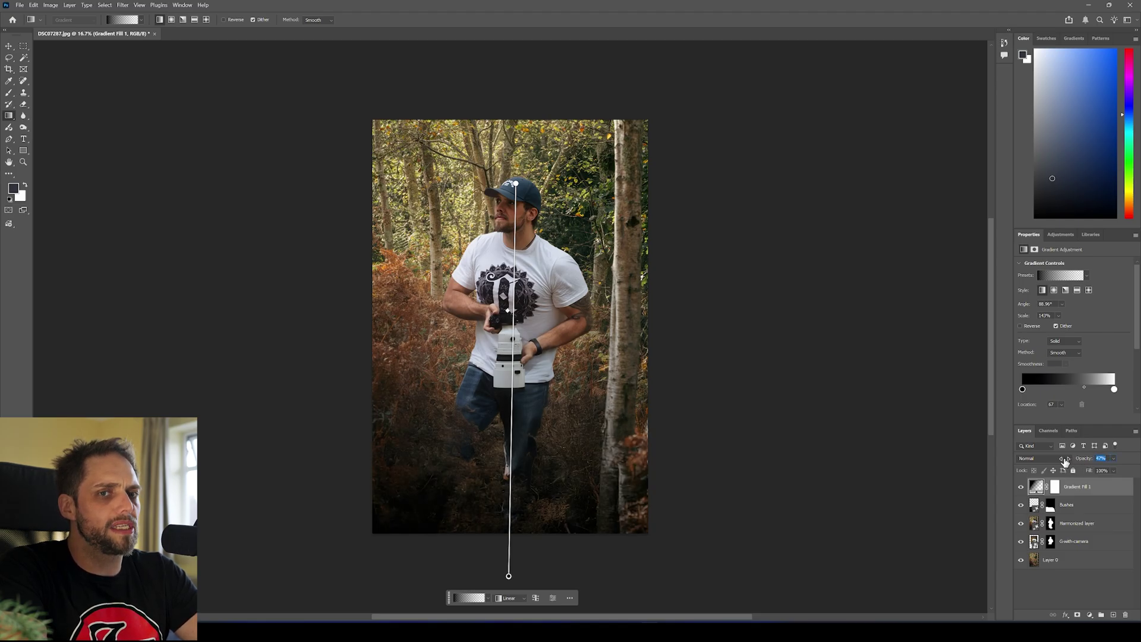
{"action": "left_click", "coordinate": [1062, 586]}
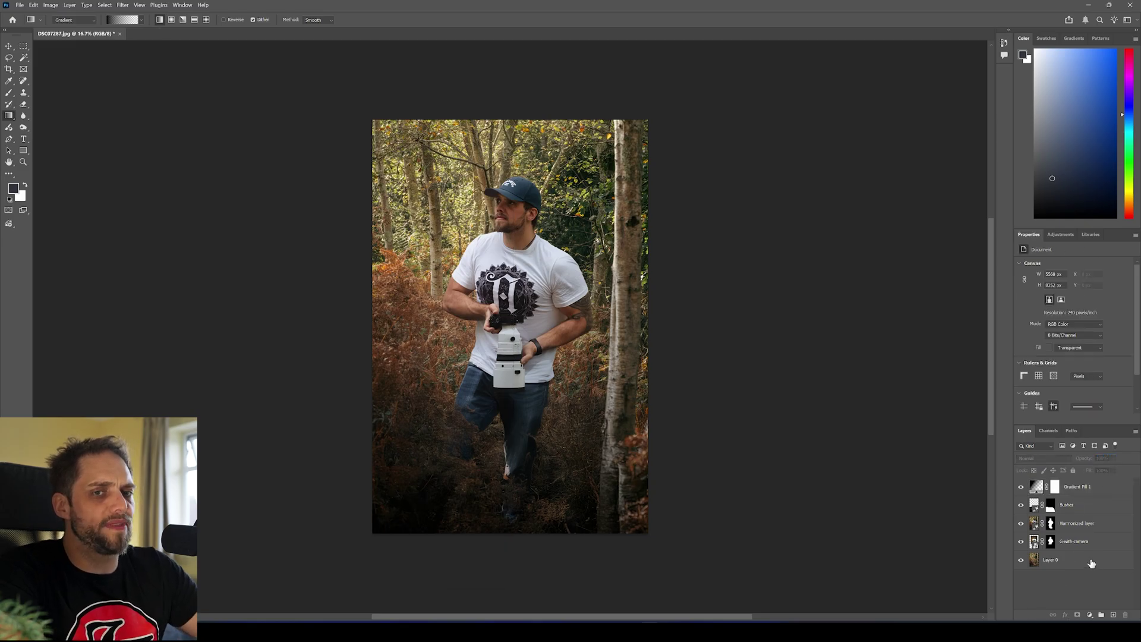
- Lasso the dark knot on the birch trunk beside the man's chin and Generative Fill it away
{"action": "scroll", "coordinate": [498, 214], "scroll_direction": "up", "scroll_amount": 5}
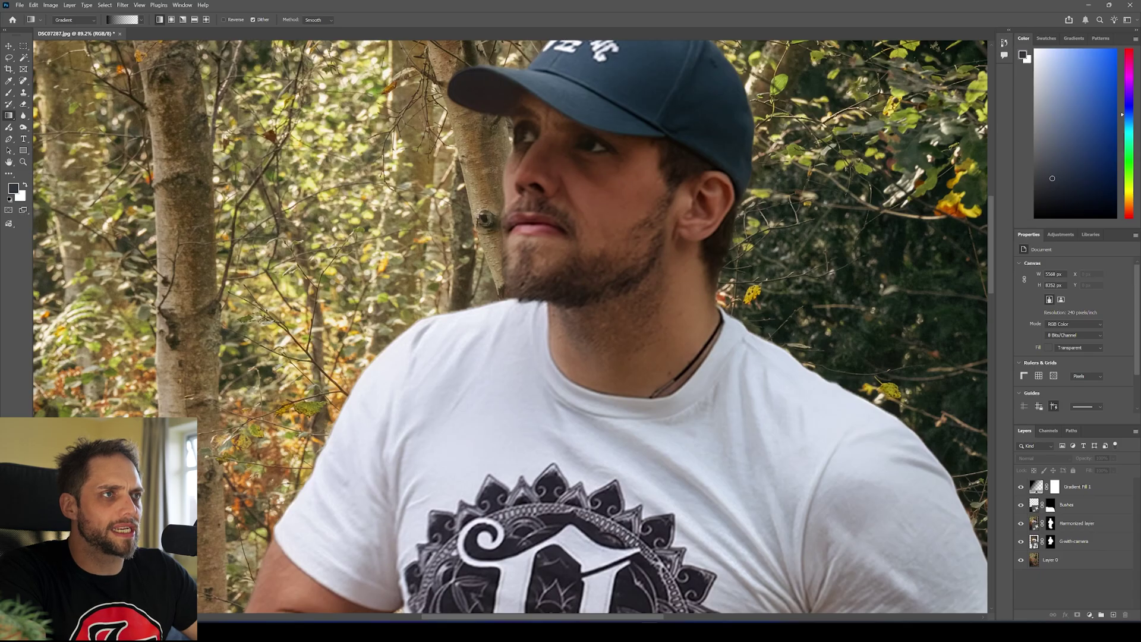
{"action": "scroll", "coordinate": [484, 211], "scroll_direction": "up", "scroll_amount": 2}
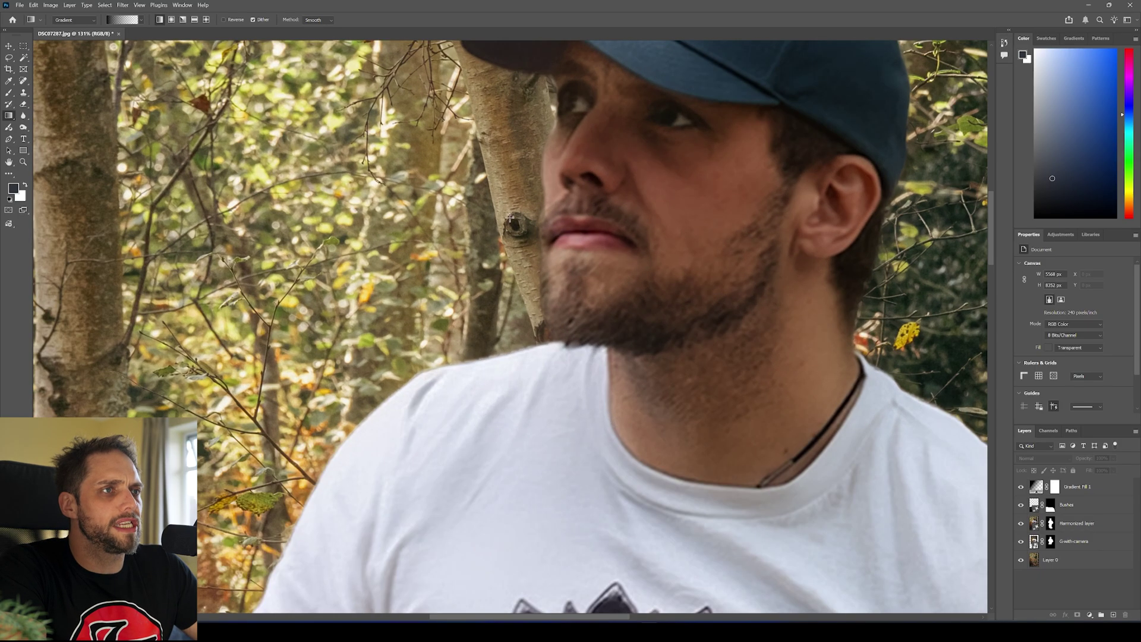
{"action": "left_click", "coordinate": [10, 59]}
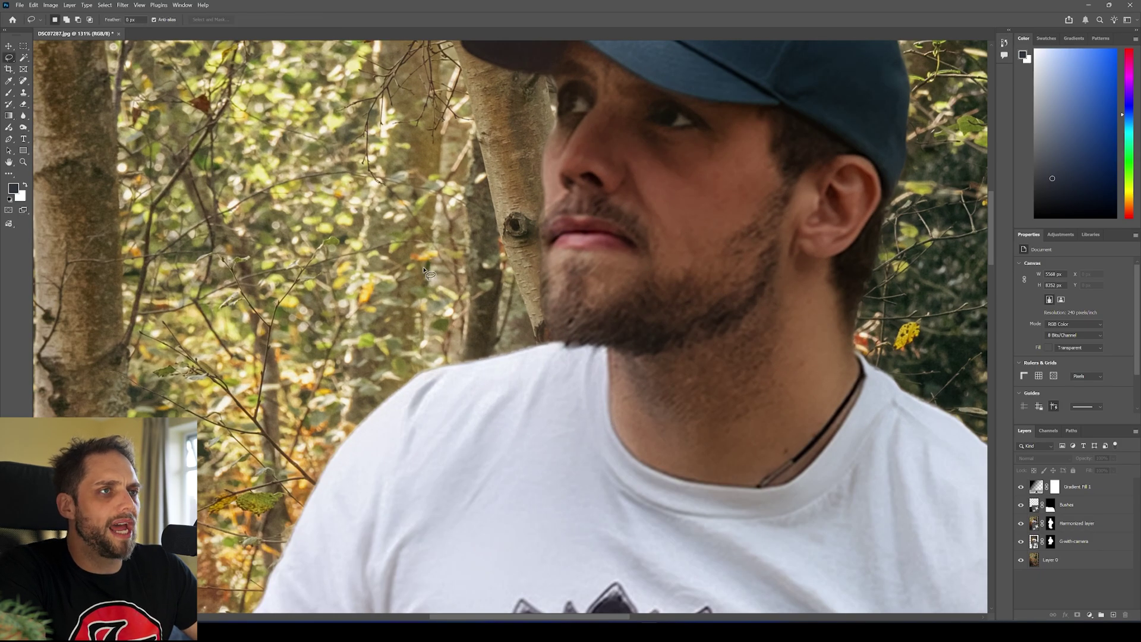
{"action": "mouse_move", "coordinate": [502, 187]}
{"action": "left_mouse_down"}
{"action": "mouse_move", "coordinate": [541, 198]}
{"action": "mouse_move", "coordinate": [522, 187]}
{"action": "mouse_move", "coordinate": [498, 194]}
{"action": "mouse_move", "coordinate": [489, 233]}
{"action": "mouse_move", "coordinate": [522, 271]}
{"action": "mouse_move", "coordinate": [541, 253]}
{"action": "mouse_move", "coordinate": [542, 197]}
{"action": "left_mouse_up"}
{"action": "left_click", "coordinate": [443, 282]}
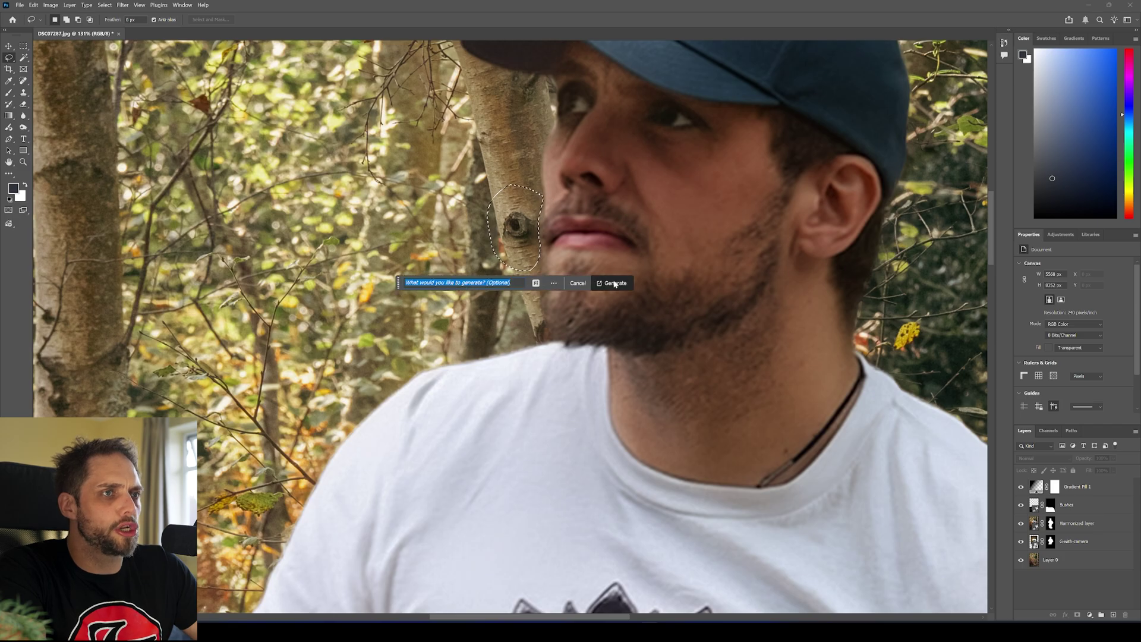
{"action": "left_click", "coordinate": [617, 281]}
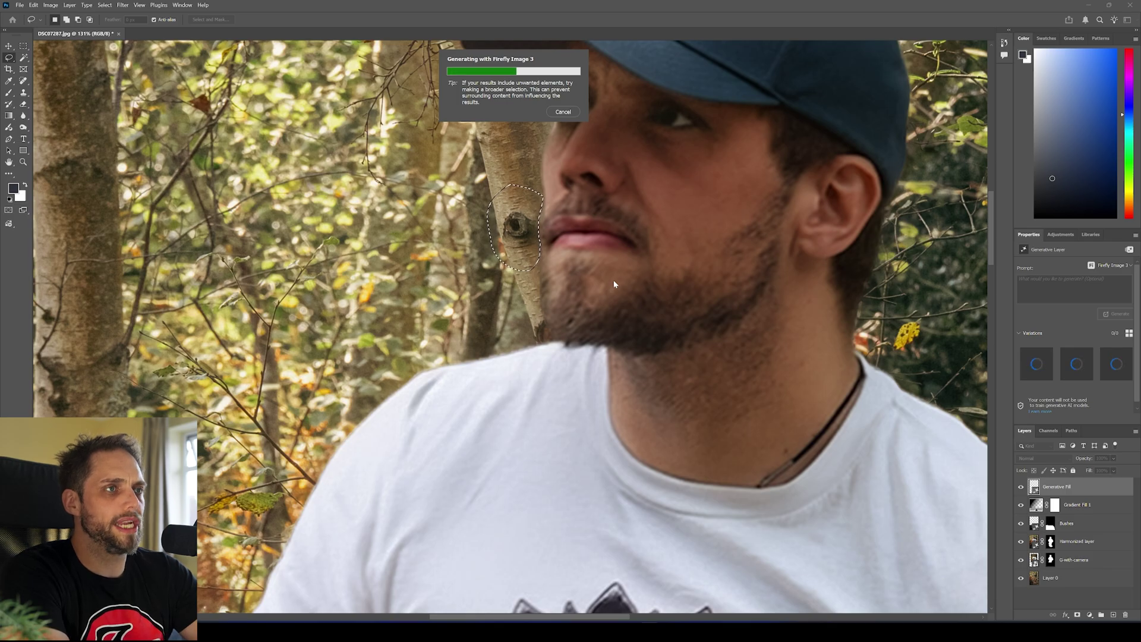
{"action": "scroll", "coordinate": [616, 284], "scroll_direction": "down", "scroll_amount": 10}
{"action": "left_click_drag", "start_coordinate": [994, 311], "coordinate": [990, 339]}
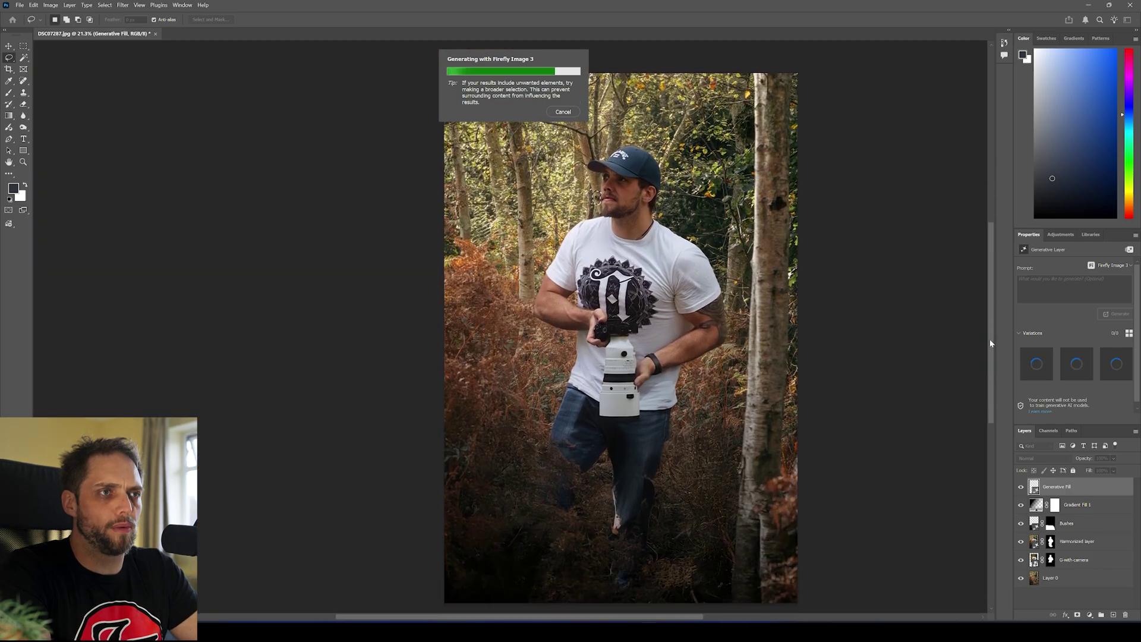
{"action": "left_click_drag", "start_coordinate": [630, 304], "coordinate": [544, 296]}
{"action": "left_click", "coordinate": [1087, 600]}
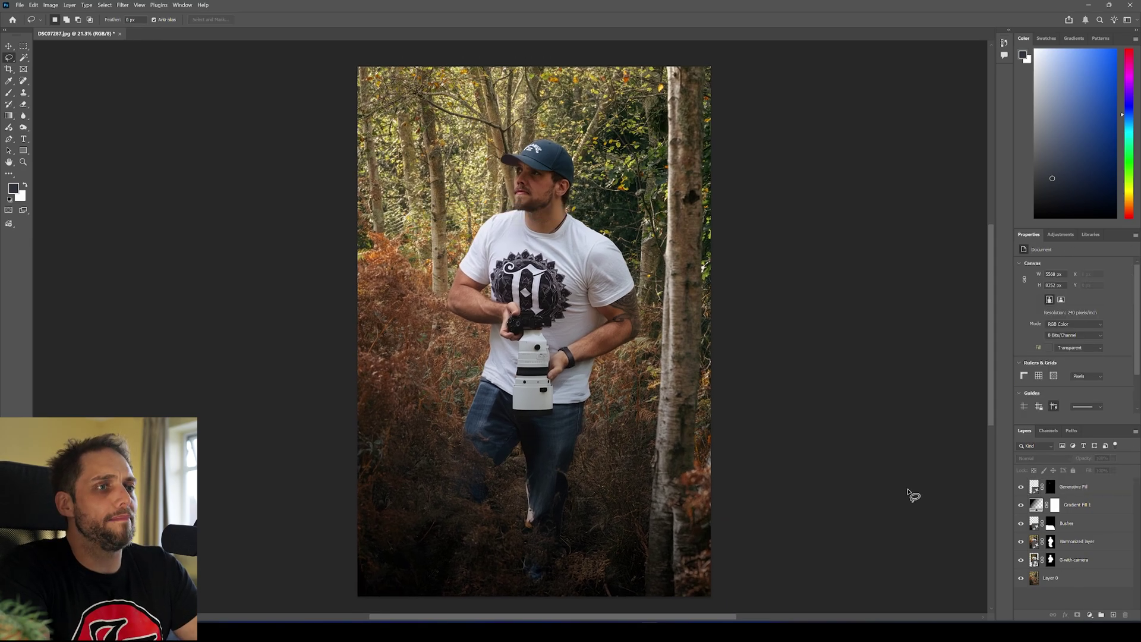
- Switch the man's Harmonized layer to its third variation, then open DSC02621.jpg
{"action": "left_click", "coordinate": [1022, 542]}
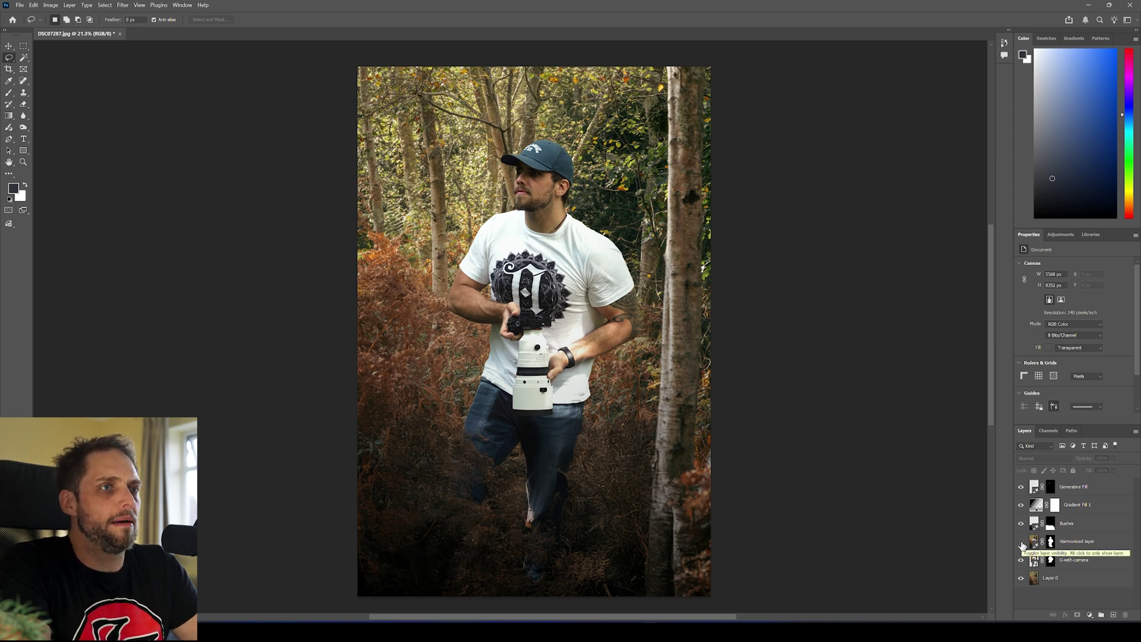
{"action": "left_click", "coordinate": [1022, 543]}
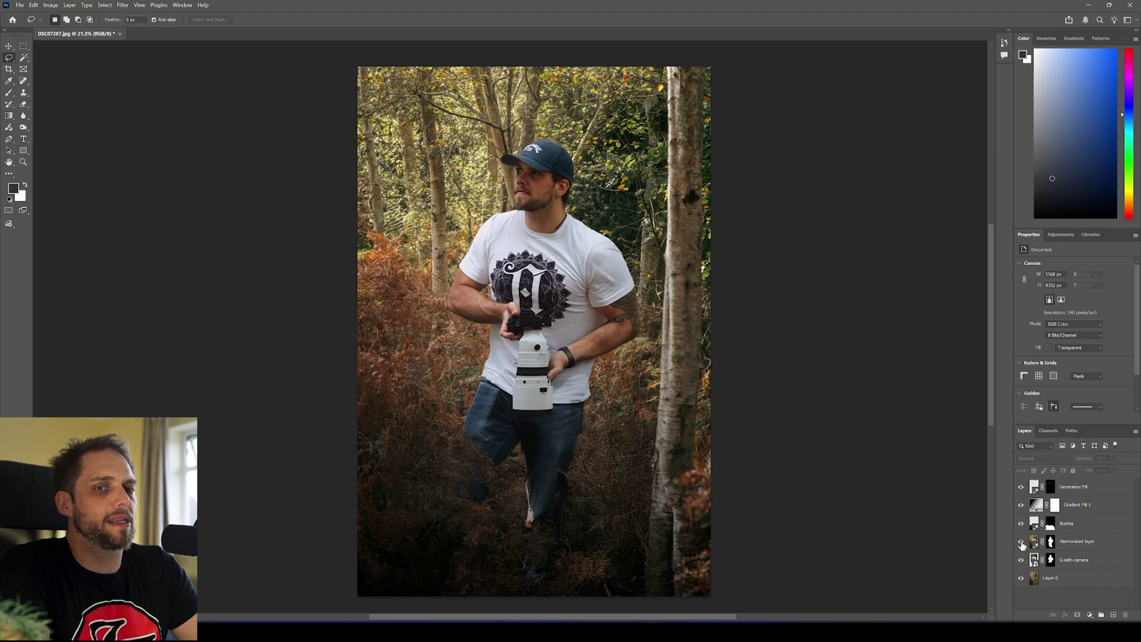
{"action": "left_click", "coordinate": [1077, 543]}
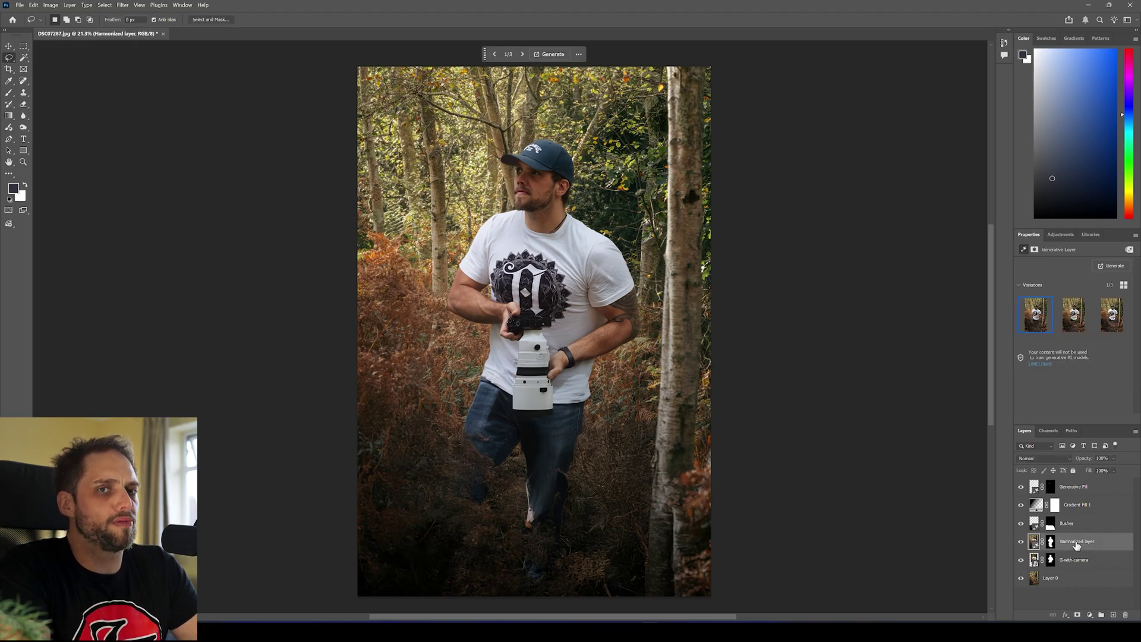
{"action": "left_click", "coordinate": [1109, 324]}
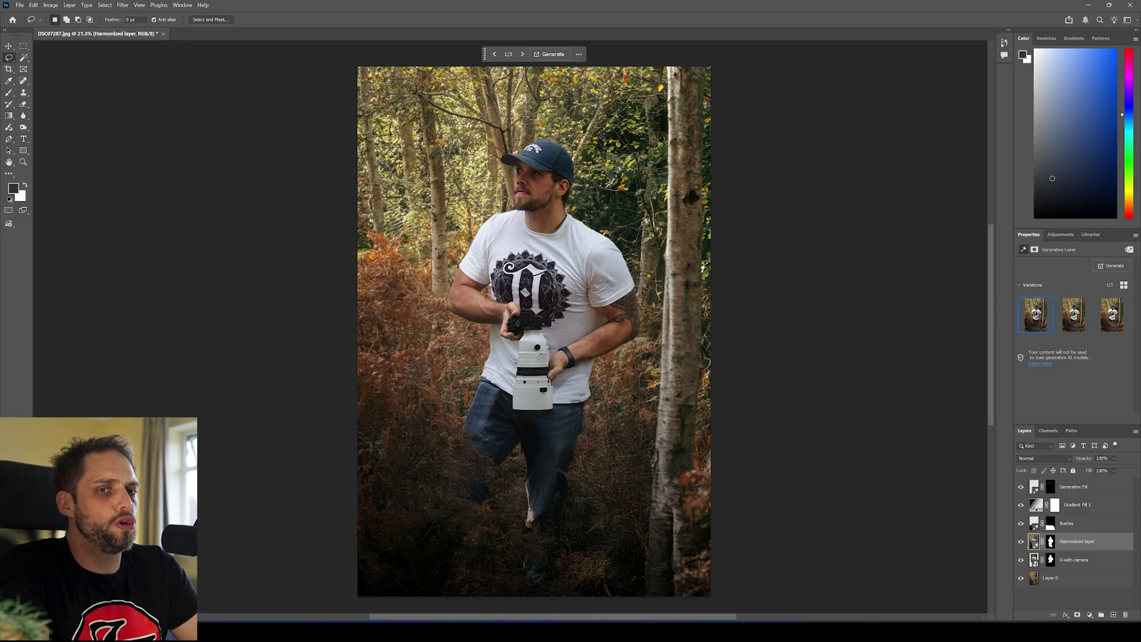
{"action": "left_click", "coordinate": [1085, 605]}
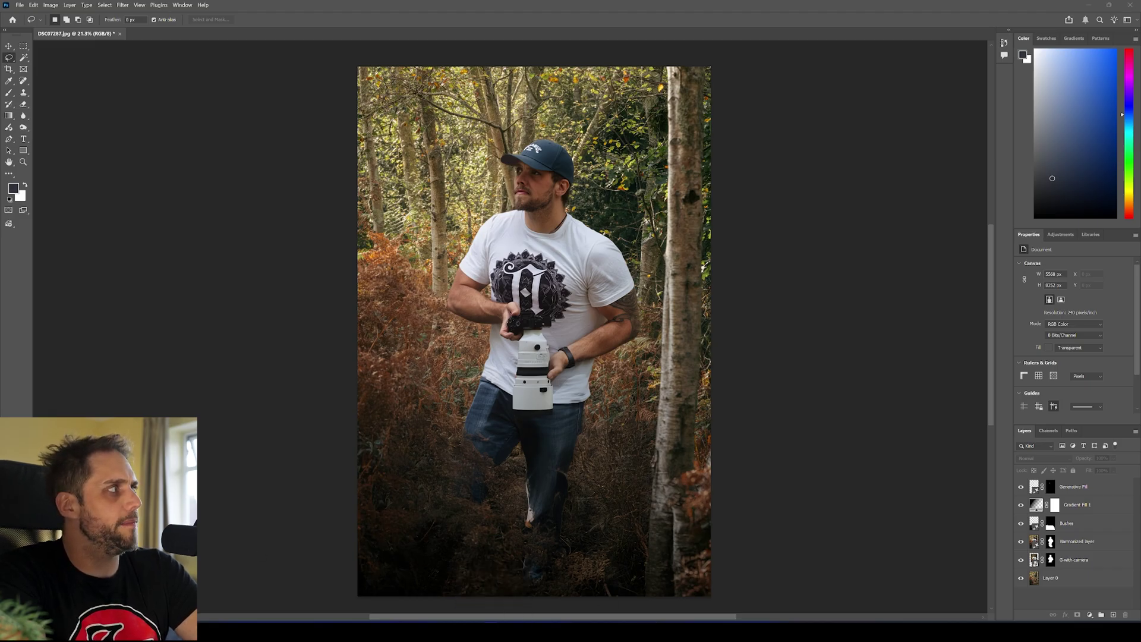
{"action": "left_click_drag", "start_coordinate": [77, 2], "coordinate": [148, 36]}
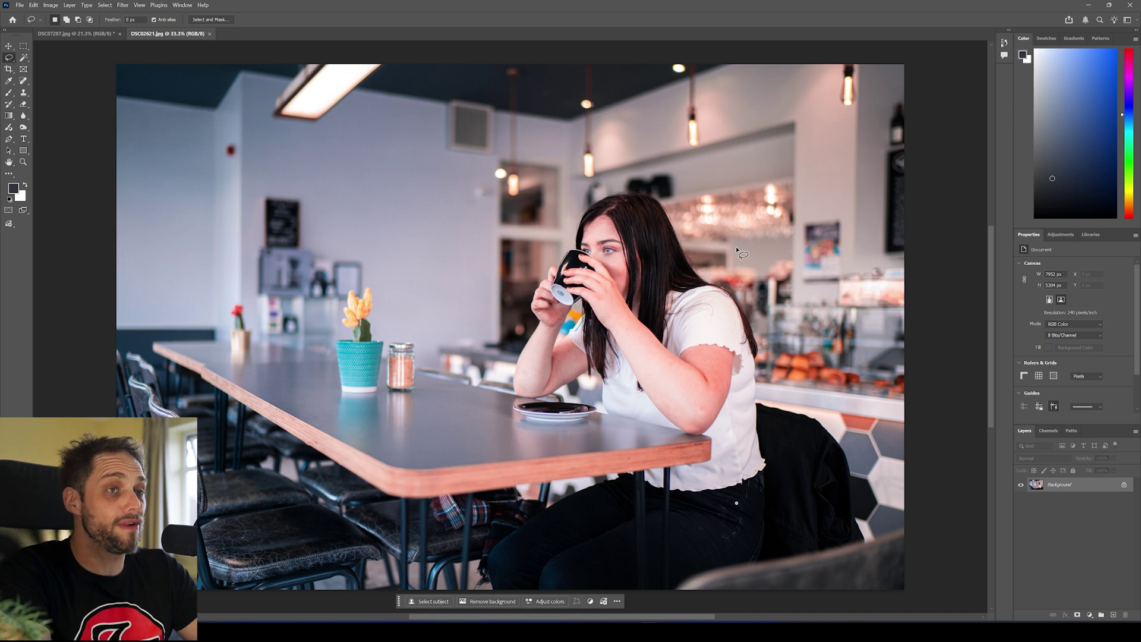
- Lasso around the woman, her cup and saucer down to the bottom edge, and Generate with an empty prompt
{"action": "mouse_move", "coordinate": [736, 252]}
{"action": "left_mouse_down"}
{"action": "mouse_move", "coordinate": [658, 189]}
{"action": "mouse_move", "coordinate": [622, 175]}
{"action": "mouse_move", "coordinate": [590, 180]}
{"action": "mouse_move", "coordinate": [553, 196]}
{"action": "mouse_move", "coordinate": [523, 292]}
{"action": "left_mouse_up"}
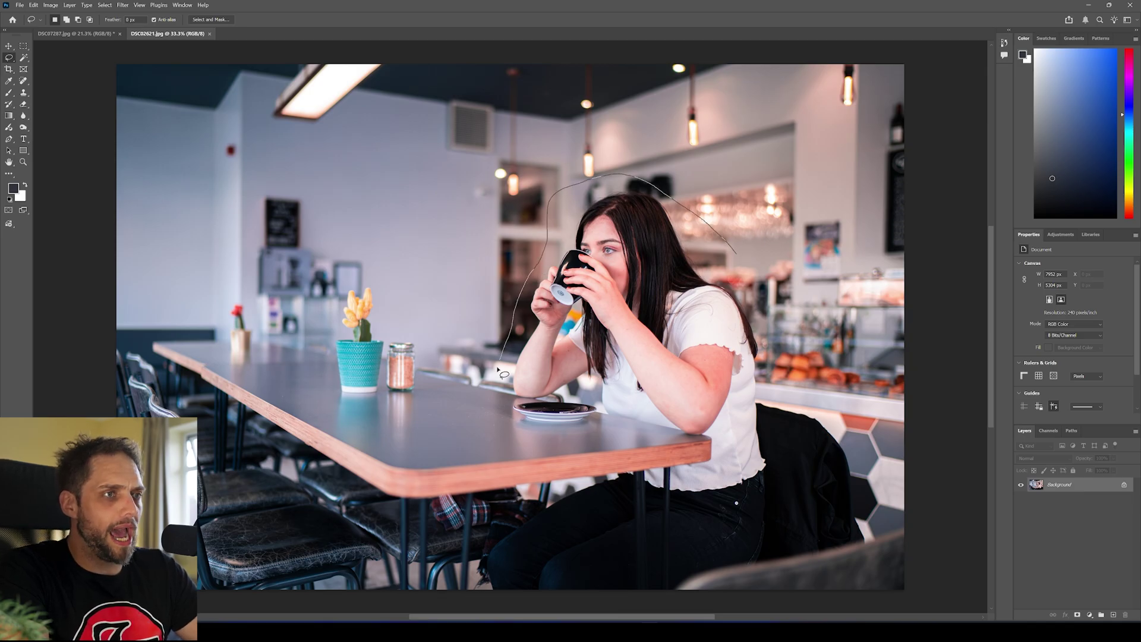
{"action": "mouse_move", "coordinate": [497, 376]}
{"action": "left_mouse_down"}
{"action": "mouse_move", "coordinate": [495, 405]}
{"action": "mouse_move", "coordinate": [515, 437]}
{"action": "mouse_move", "coordinate": [608, 431]}
{"action": "left_mouse_up"}
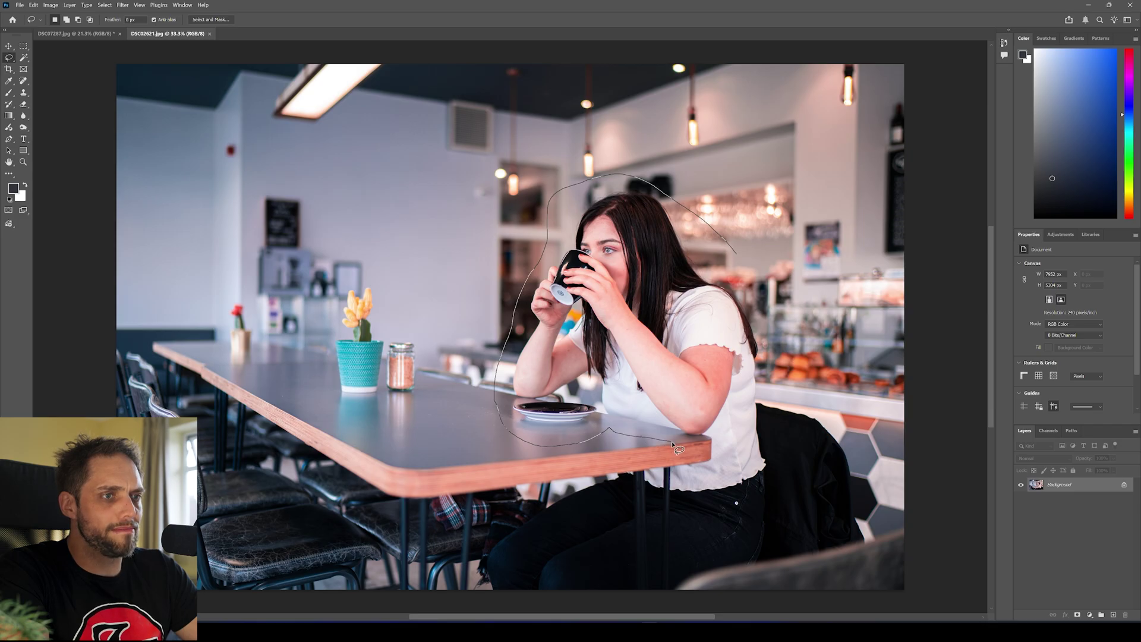
{"action": "left_click_drag", "start_coordinate": [665, 464], "coordinate": [620, 470]}
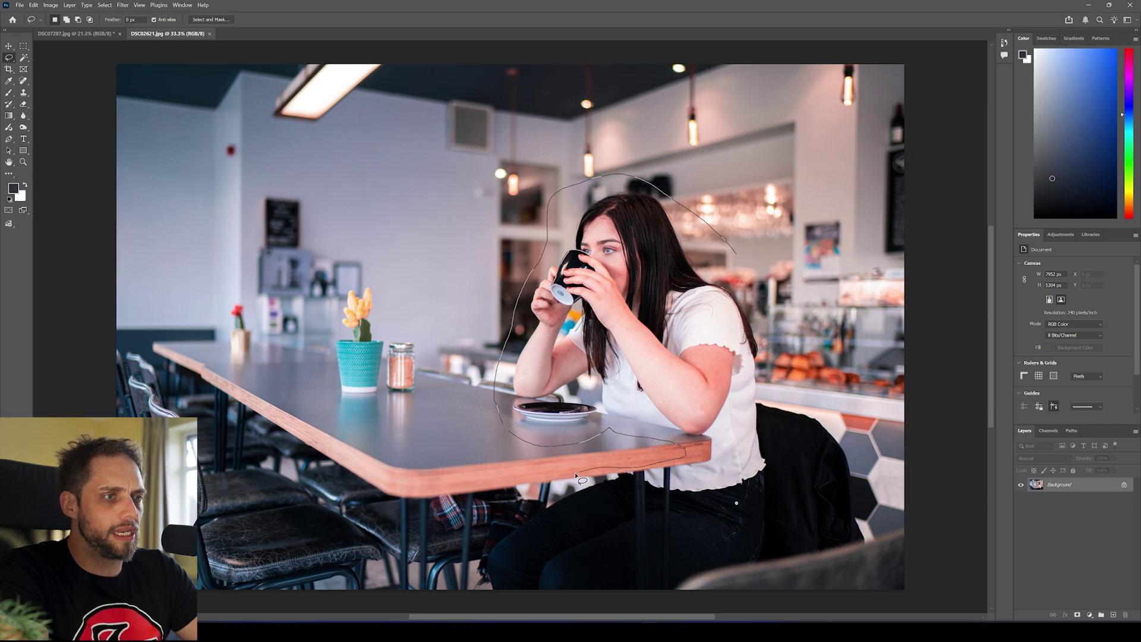
{"action": "mouse_move", "coordinate": [550, 477]}
{"action": "left_mouse_down"}
{"action": "mouse_move", "coordinate": [494, 516]}
{"action": "mouse_move", "coordinate": [463, 569]}
{"action": "mouse_move", "coordinate": [478, 608]}
{"action": "mouse_move", "coordinate": [626, 606]}
{"action": "left_mouse_up"}
{"action": "mouse_move", "coordinate": [724, 621]}
{"action": "left_mouse_down"}
{"action": "mouse_move", "coordinate": [802, 490]}
{"action": "mouse_move", "coordinate": [773, 417]}
{"action": "mouse_move", "coordinate": [758, 304]}
{"action": "left_mouse_up"}
{"action": "left_click_drag", "start_coordinate": [736, 257], "coordinate": [735, 254]}
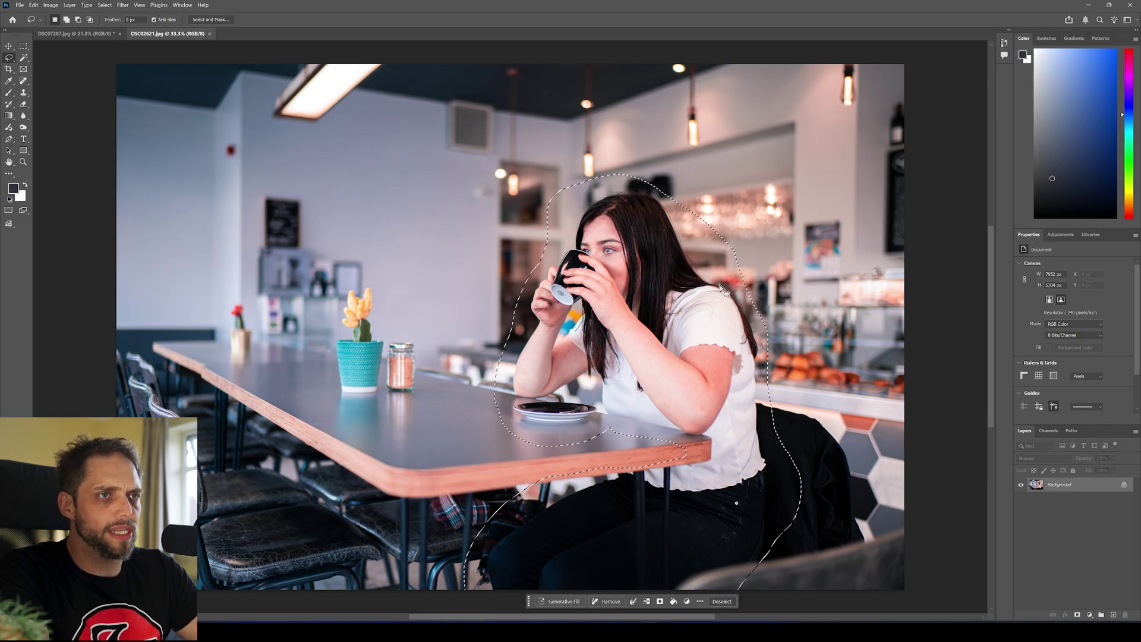
{"action": "left_click", "coordinate": [556, 601]}
{"action": "left_click", "coordinate": [730, 601]}
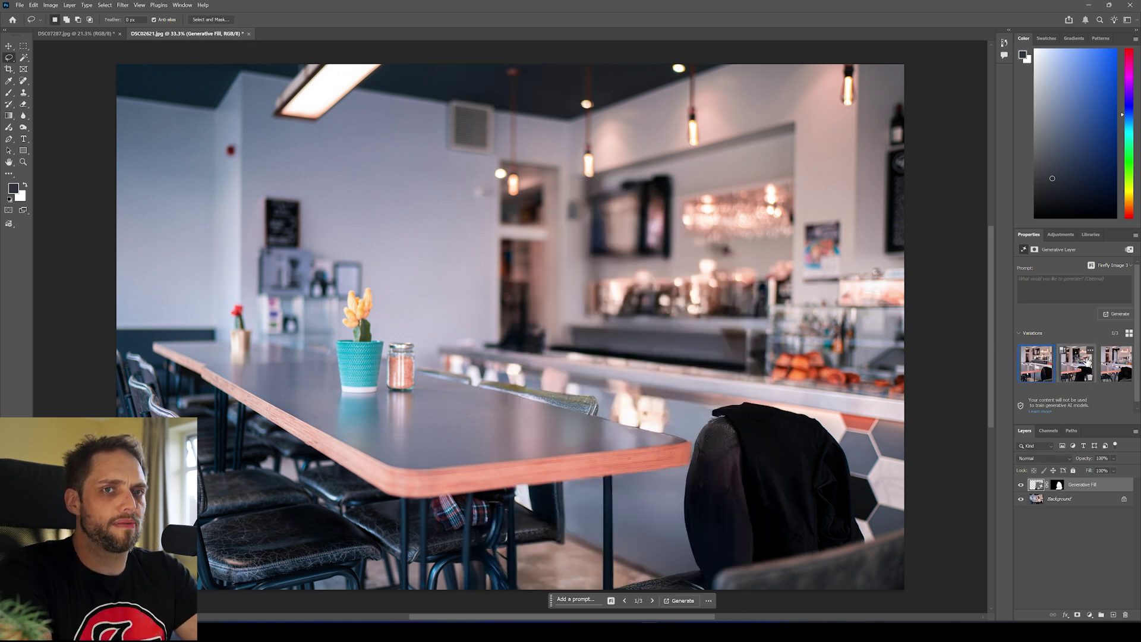
- Preview the second and third fill variations, keep the third and deselect the layer
{"action": "left_click", "coordinate": [1080, 368]}
{"action": "left_click", "coordinate": [1113, 369]}
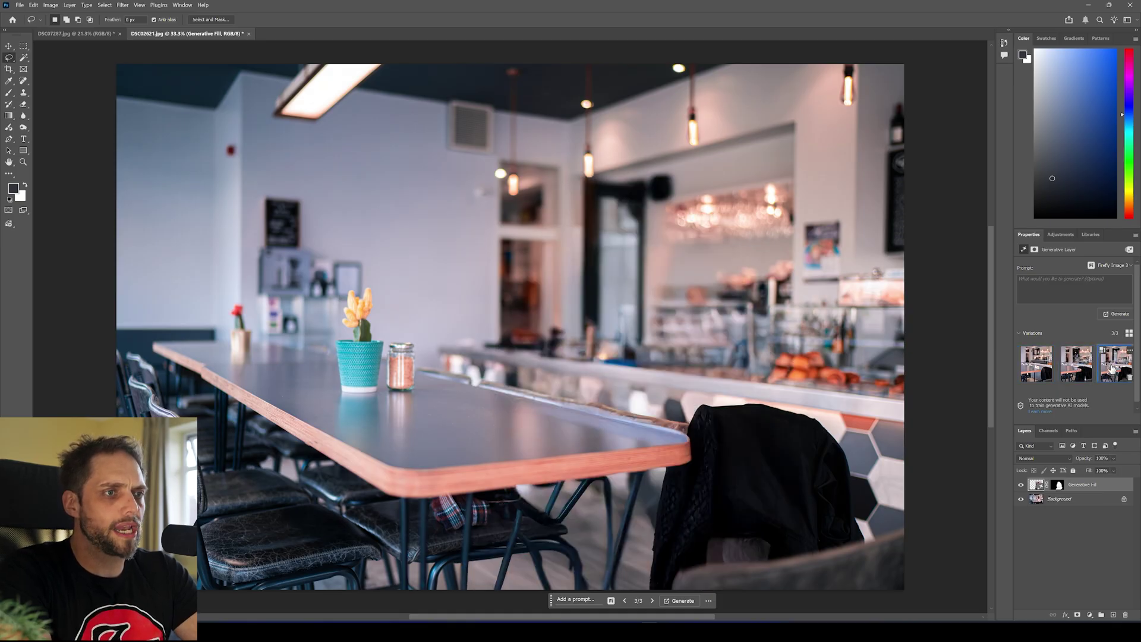
{"action": "left_click", "coordinate": [1038, 364]}
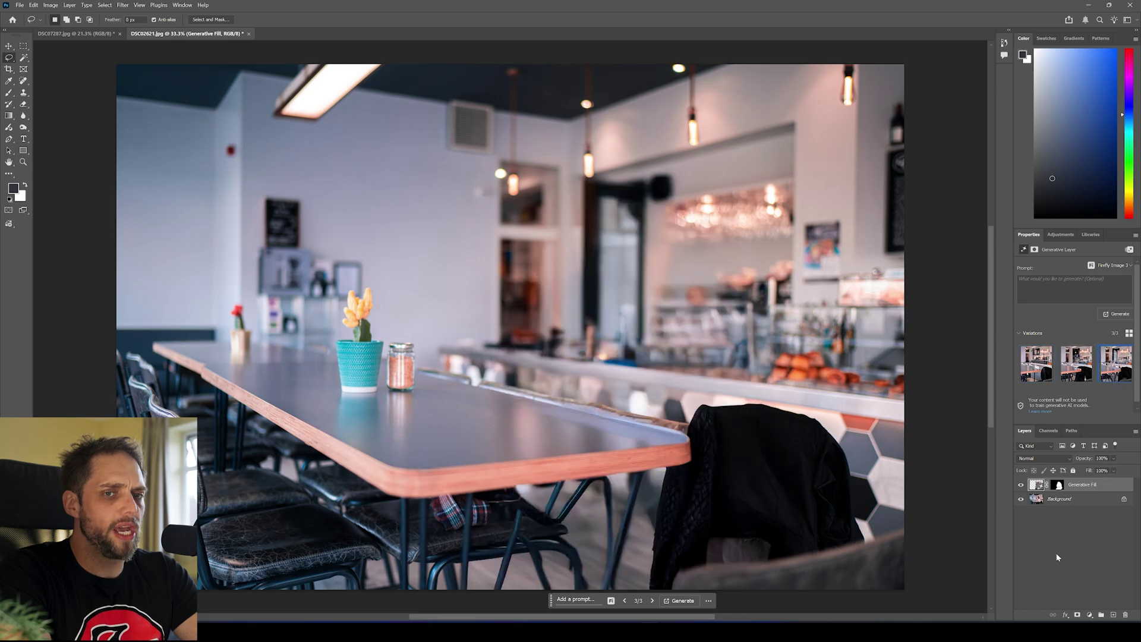
{"action": "left_click", "coordinate": [1057, 543]}
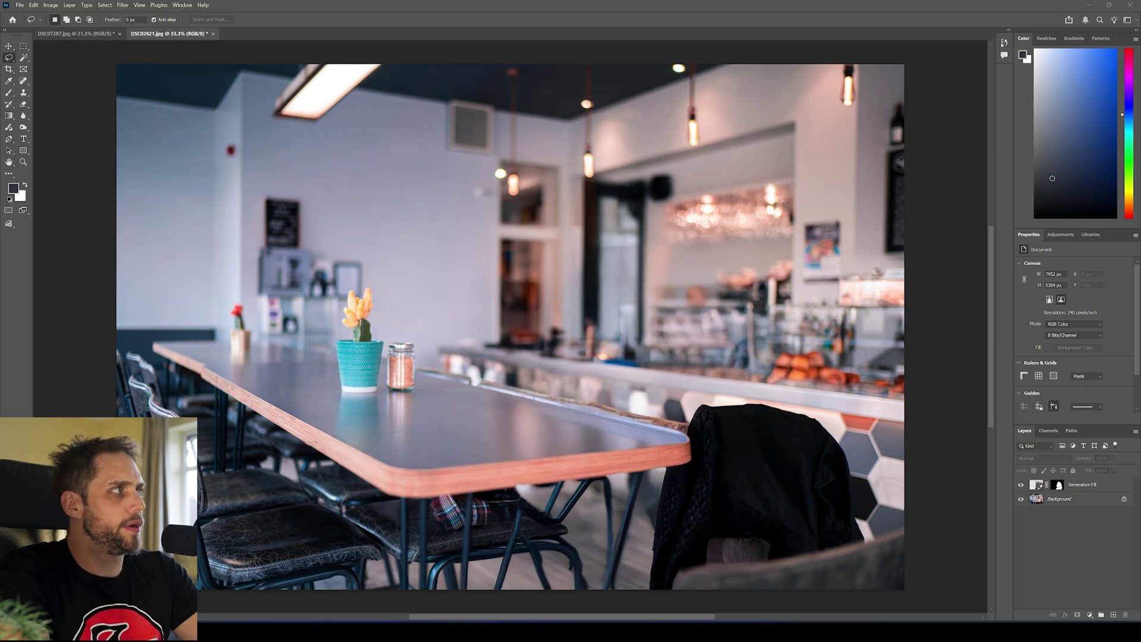
- Place the man-with-mug photo in the cafe, scaled to about 44% and moved up and right
{"action": "left_click_drag", "start_coordinate": [57, 150], "coordinate": [559, 257]}
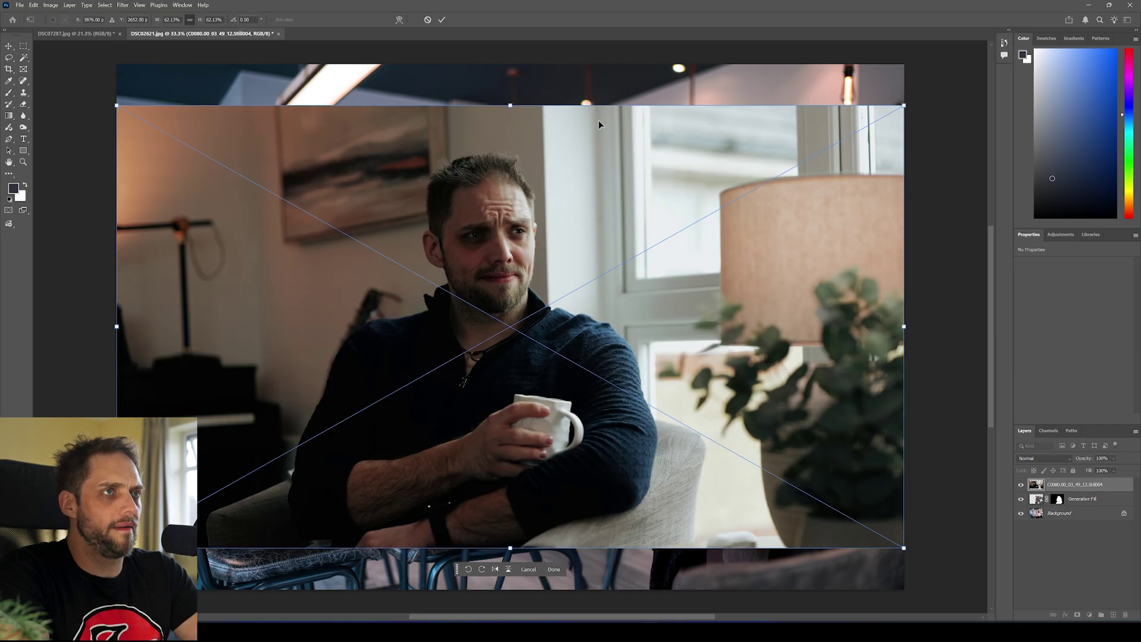
{"action": "left_click_drag", "start_coordinate": [511, 108], "coordinate": [510, 248]}
{"action": "left_click_drag", "start_coordinate": [513, 290], "coordinate": [537, 192]}
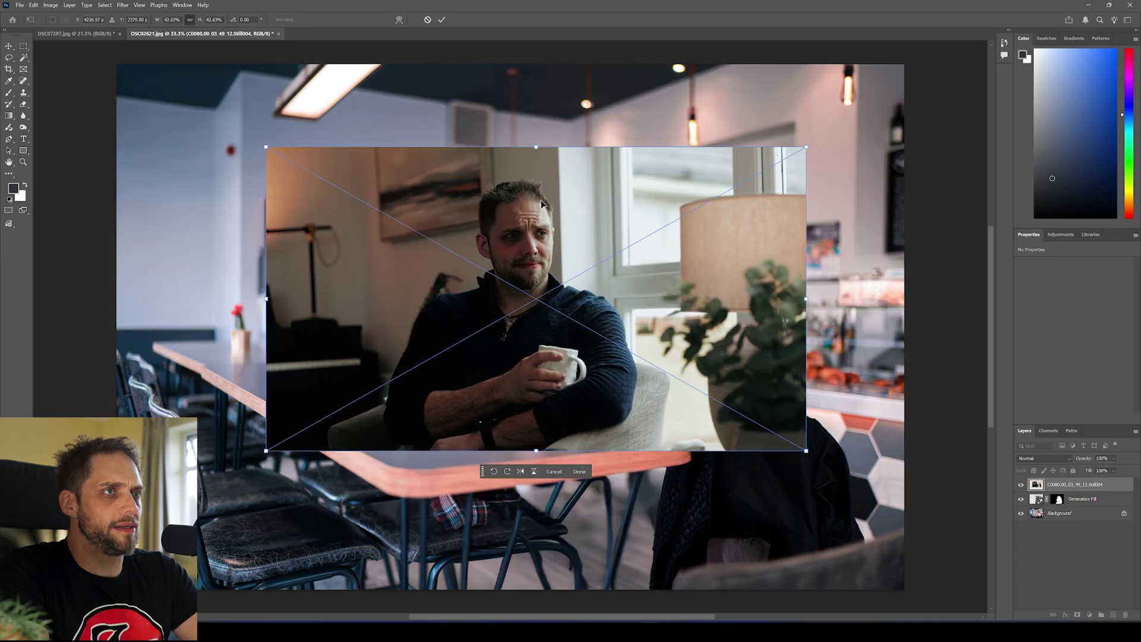
{"action": "mouse_move", "coordinate": [535, 150]}
{"action": "left_mouse_down"}
{"action": "mouse_move", "coordinate": [537, 89]}
{"action": "mouse_move", "coordinate": [536, 135]}
{"action": "left_mouse_up"}
{"action": "left_click_drag", "start_coordinate": [534, 257], "coordinate": [646, 219]}
{"action": "left_click_drag", "start_coordinate": [624, 118], "coordinate": [625, 145]}
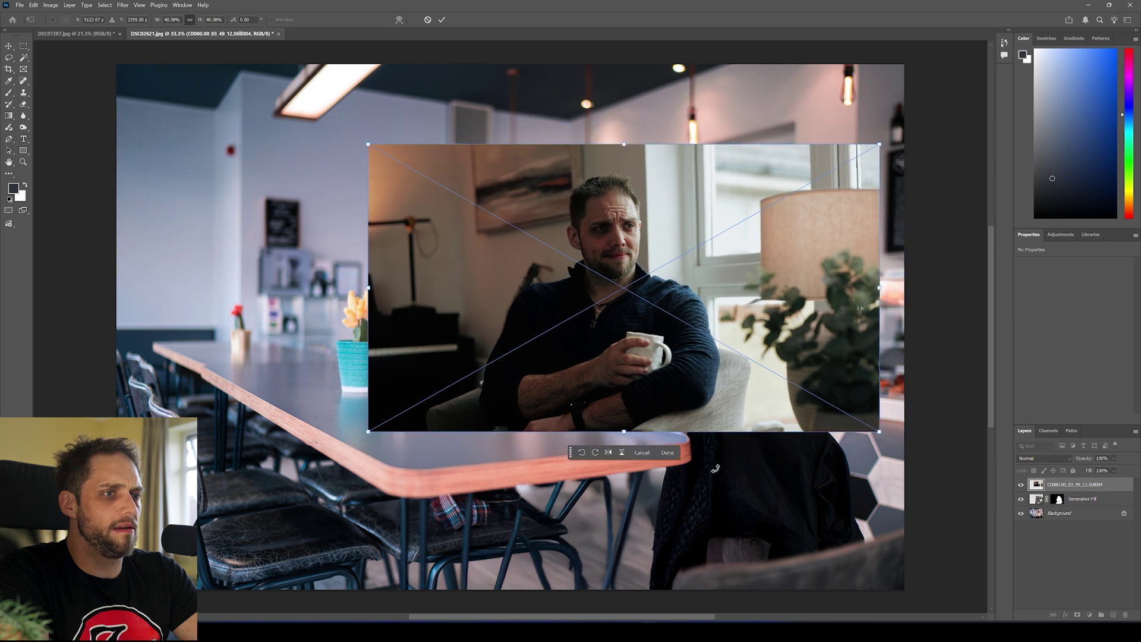
{"action": "left_click", "coordinate": [667, 452]}
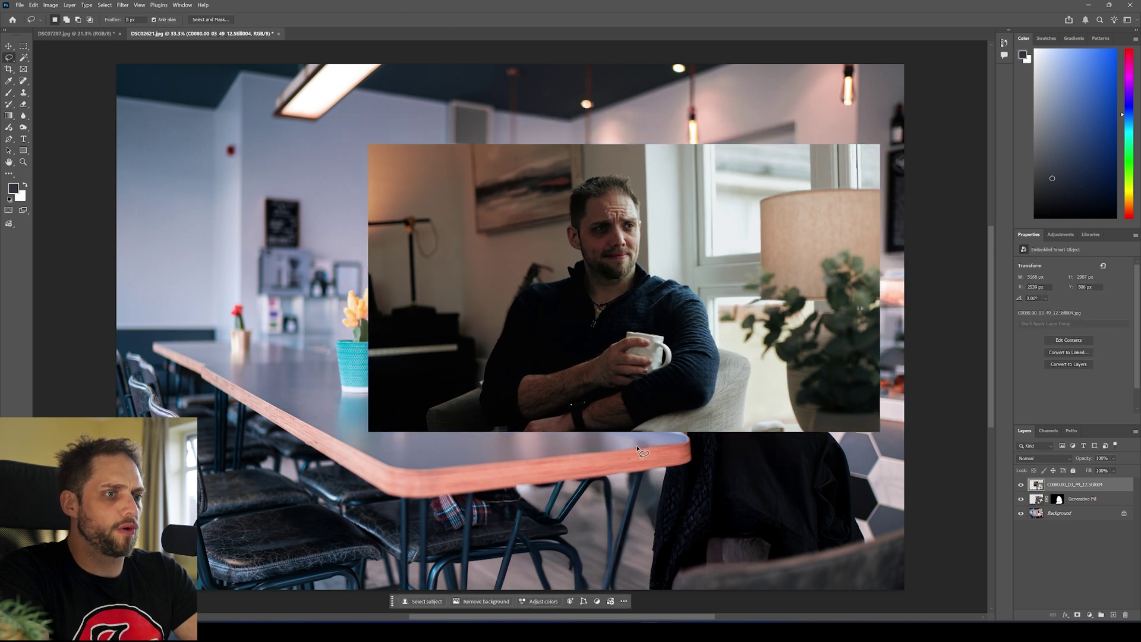
- Remove the man's background, then shift him right and scale him to about 98% at the table
{"action": "left_click", "coordinate": [485, 602]}
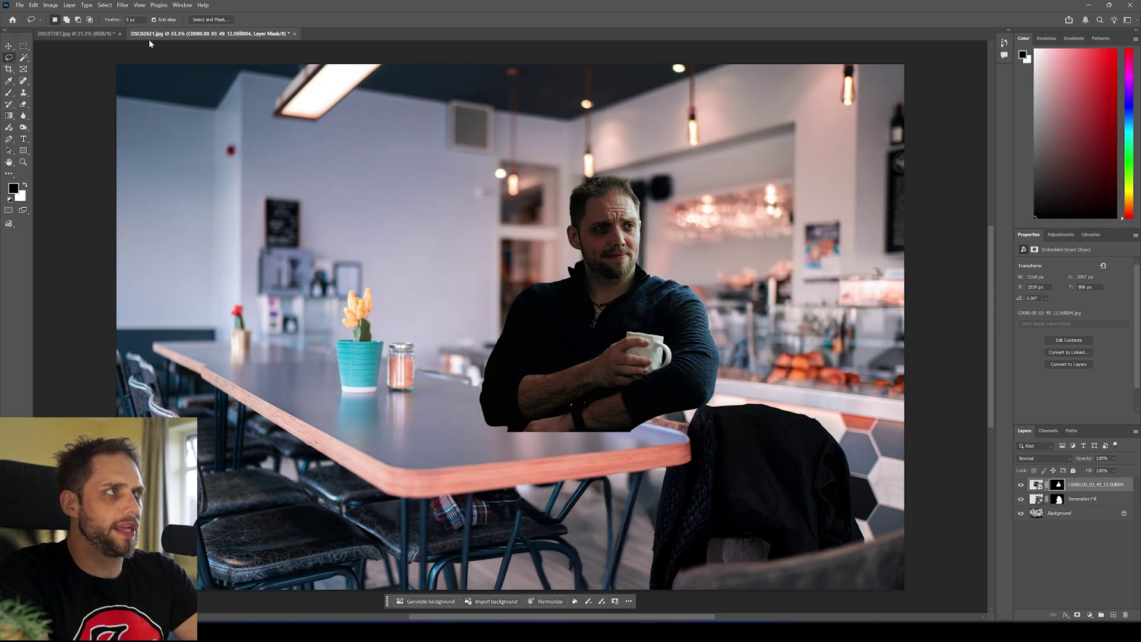
{"action": "key", "text": "v"}
{"action": "left_click_drag", "start_coordinate": [599, 347], "coordinate": [616, 347]}
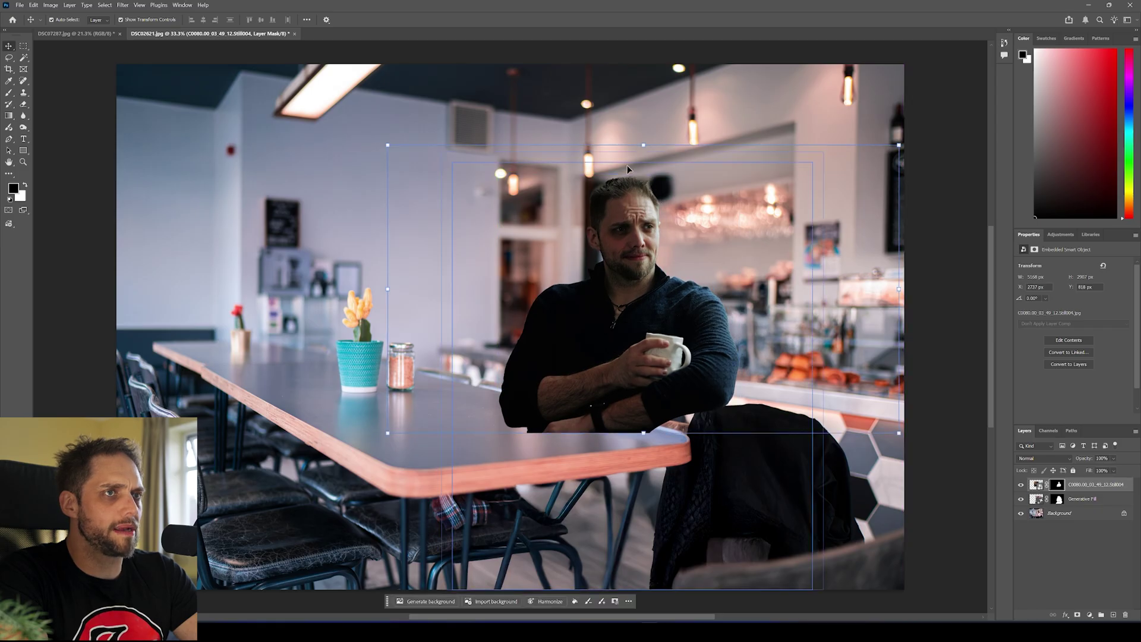
{"action": "left_click_drag", "start_coordinate": [644, 145], "coordinate": [644, 152]}
{"action": "left_click_drag", "start_coordinate": [658, 277], "coordinate": [688, 282]}
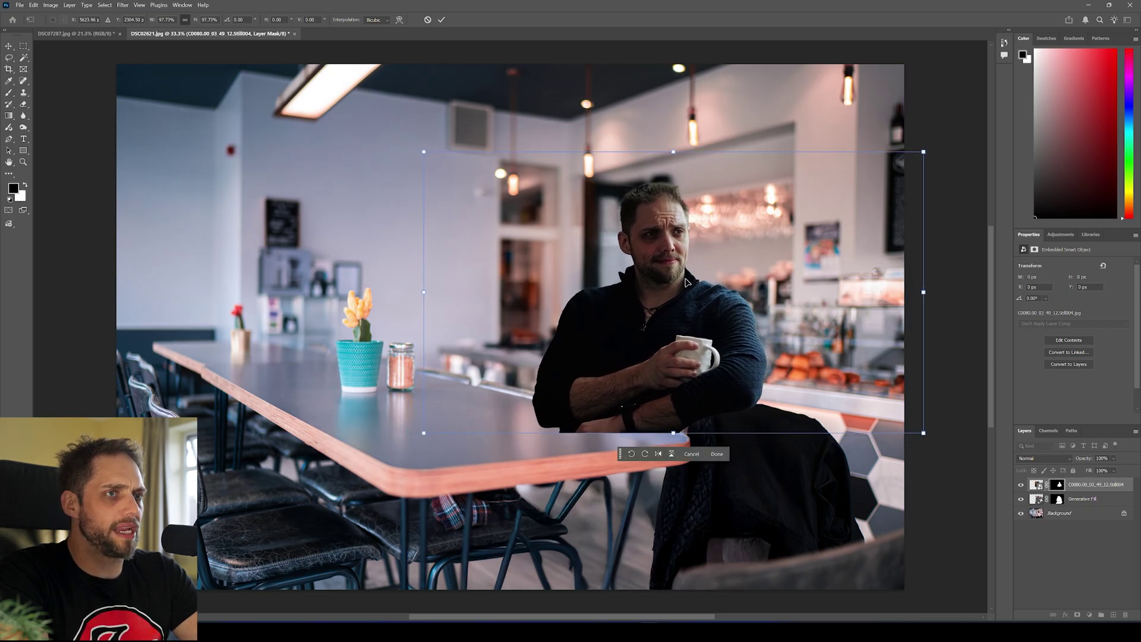
- Commit the man's new size and position, then Harmonize him, keeping the second of three variations
{"action": "left_click", "coordinate": [443, 21]}
{"action": "left_click", "coordinate": [557, 601]}
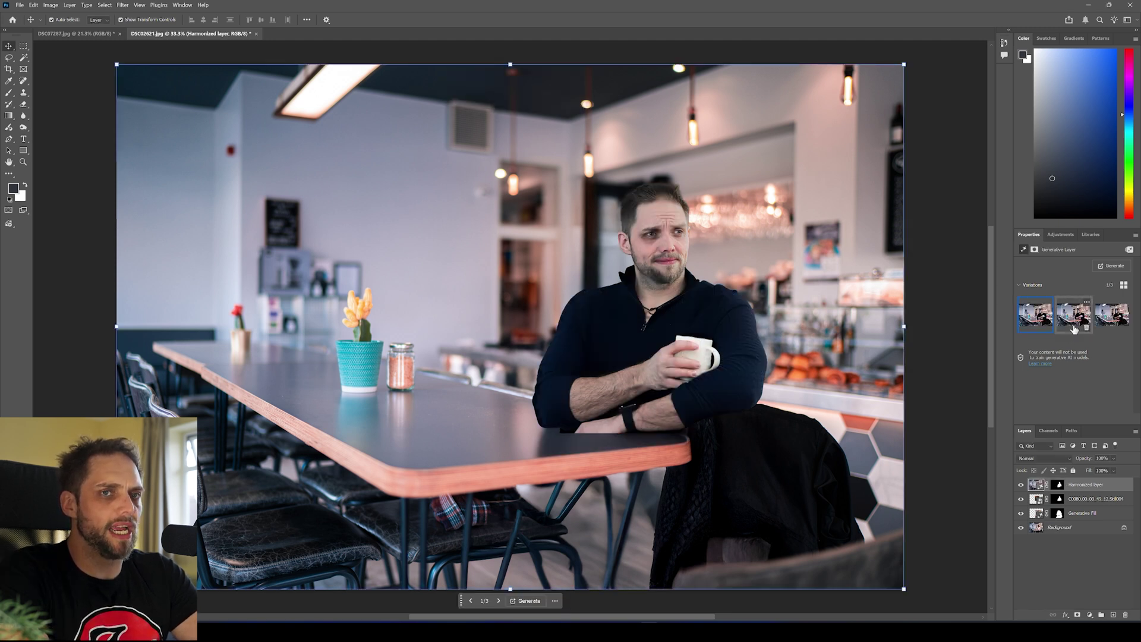
{"action": "left_click", "coordinate": [1073, 321]}
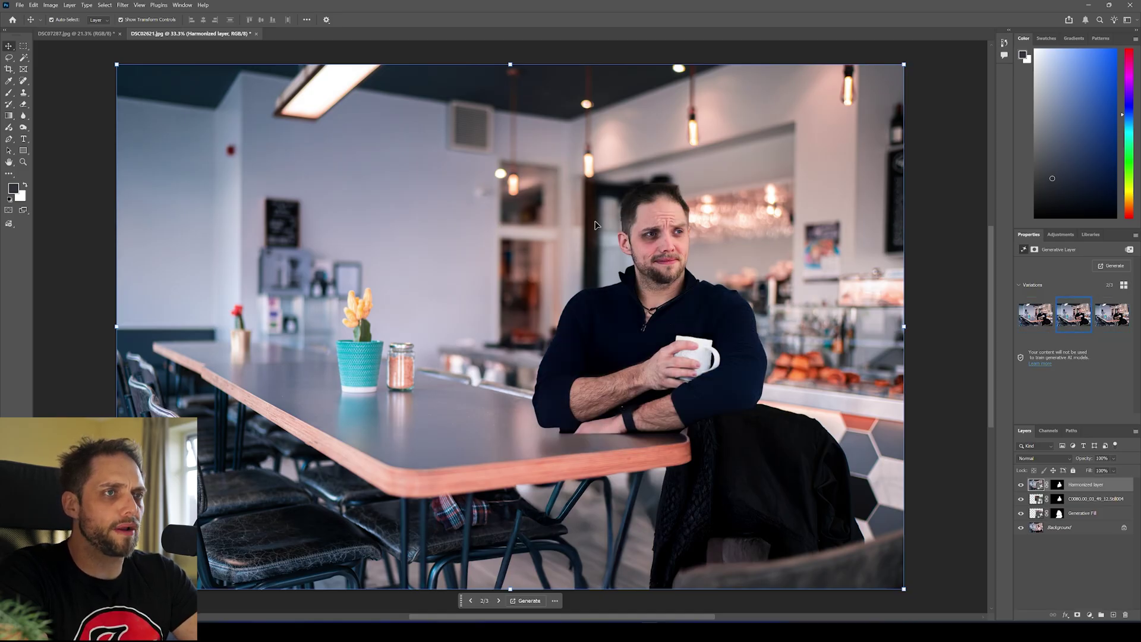
{"action": "left_click", "coordinate": [1069, 563]}
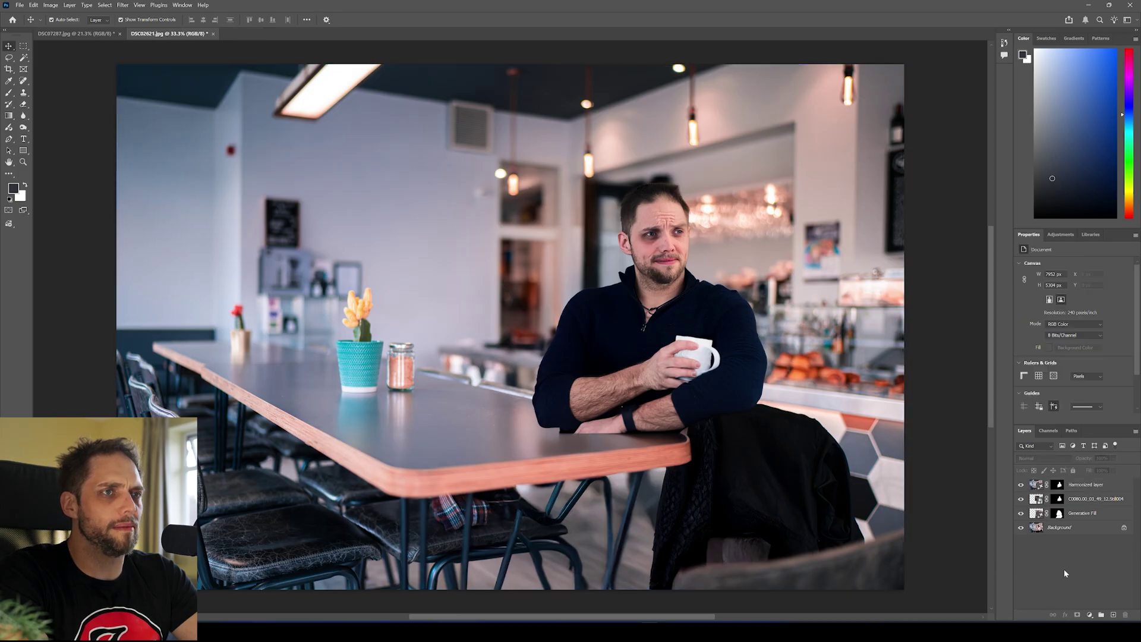
- Lasso the spot where the man's arm meets the table edge
{"action": "left_click", "coordinate": [9, 58]}
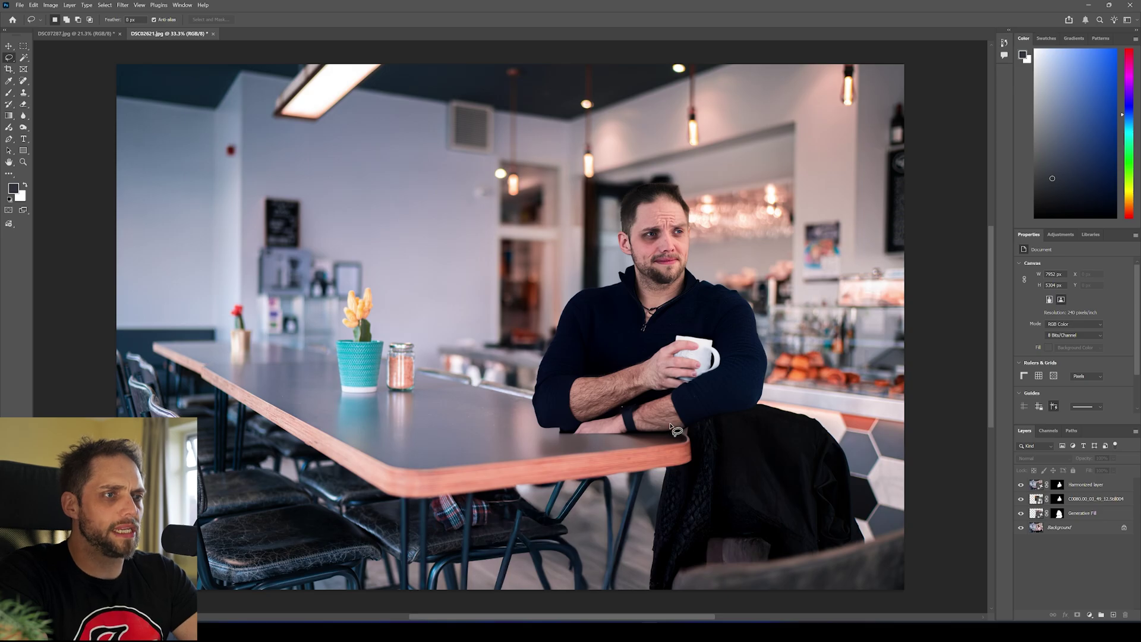
{"action": "left_click_drag", "start_coordinate": [670, 426], "coordinate": [559, 430]}
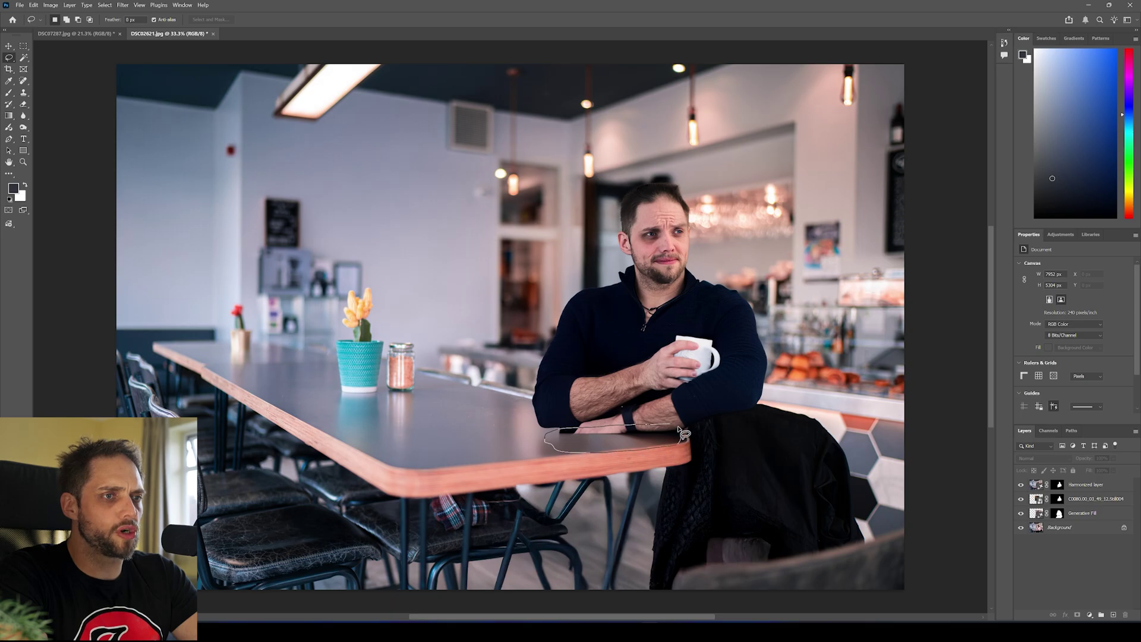
{"action": "left_click_drag", "start_coordinate": [677, 426], "coordinate": [668, 425]}
- Generative Fill the arm area without a prompt, generate more, and keep variation 2 of six
{"action": "left_click", "coordinate": [566, 464]}
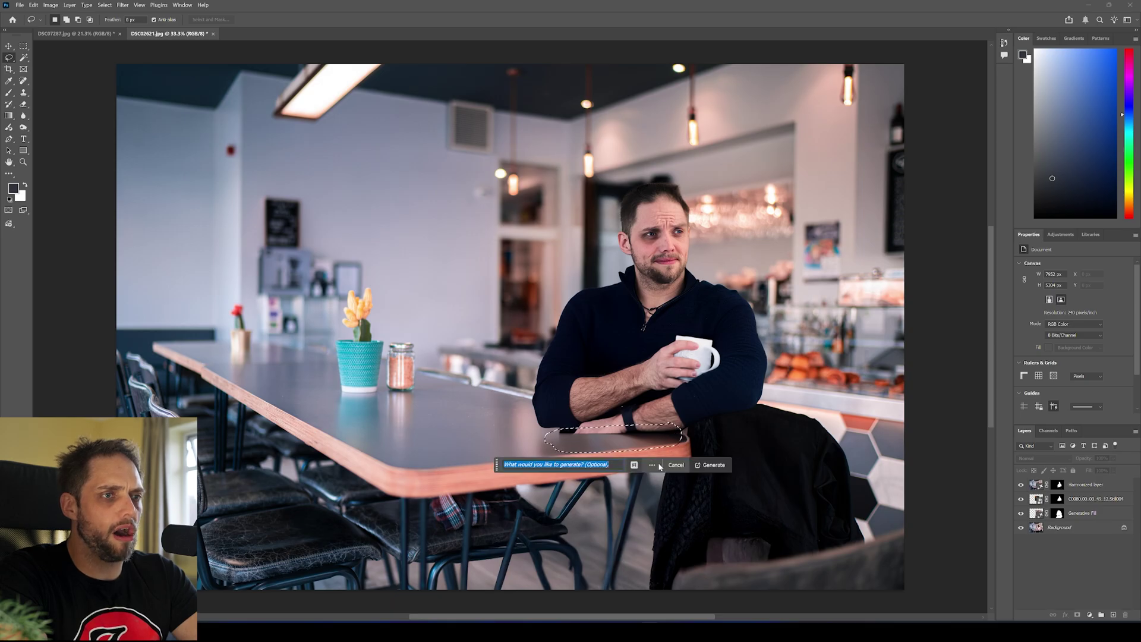
{"action": "left_click", "coordinate": [706, 465]}
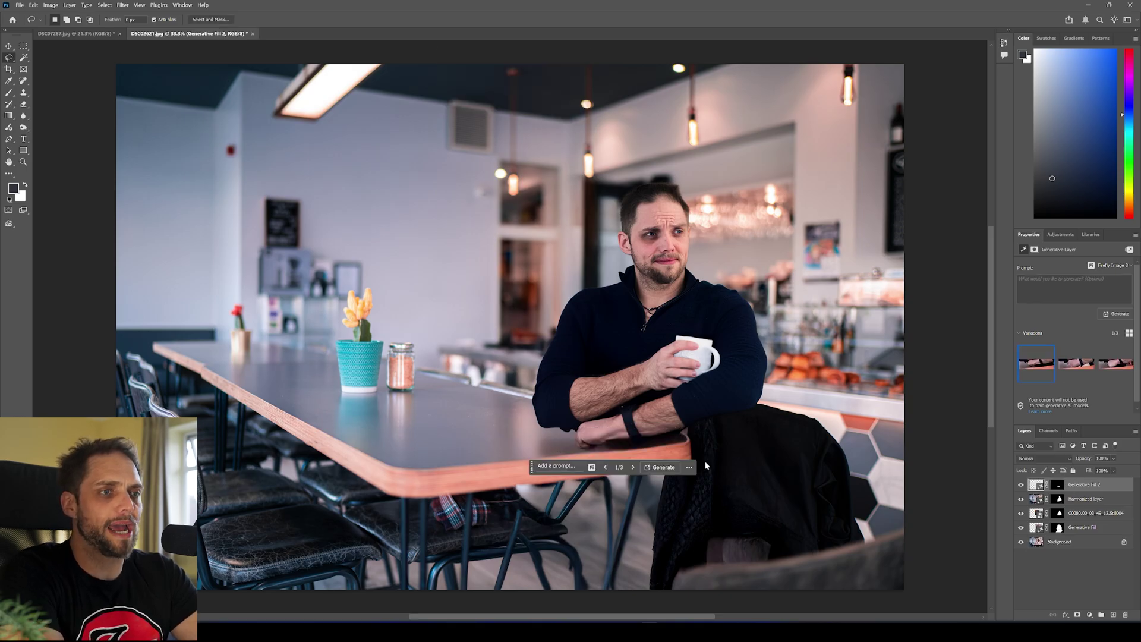
{"action": "left_click", "coordinate": [1073, 371]}
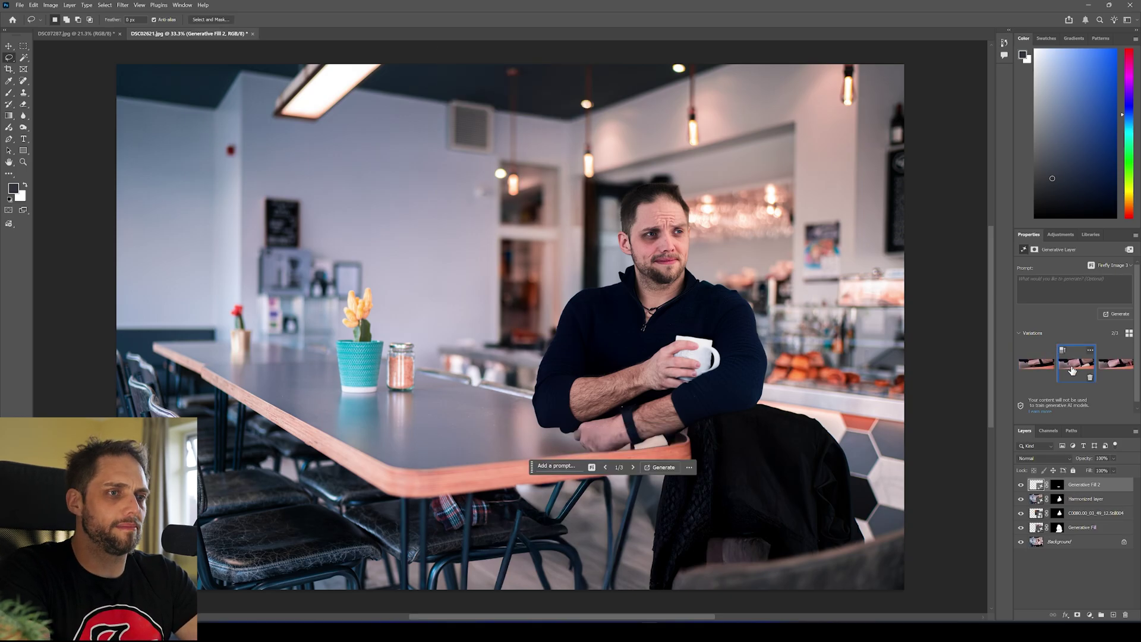
{"action": "left_click", "coordinate": [1113, 363]}
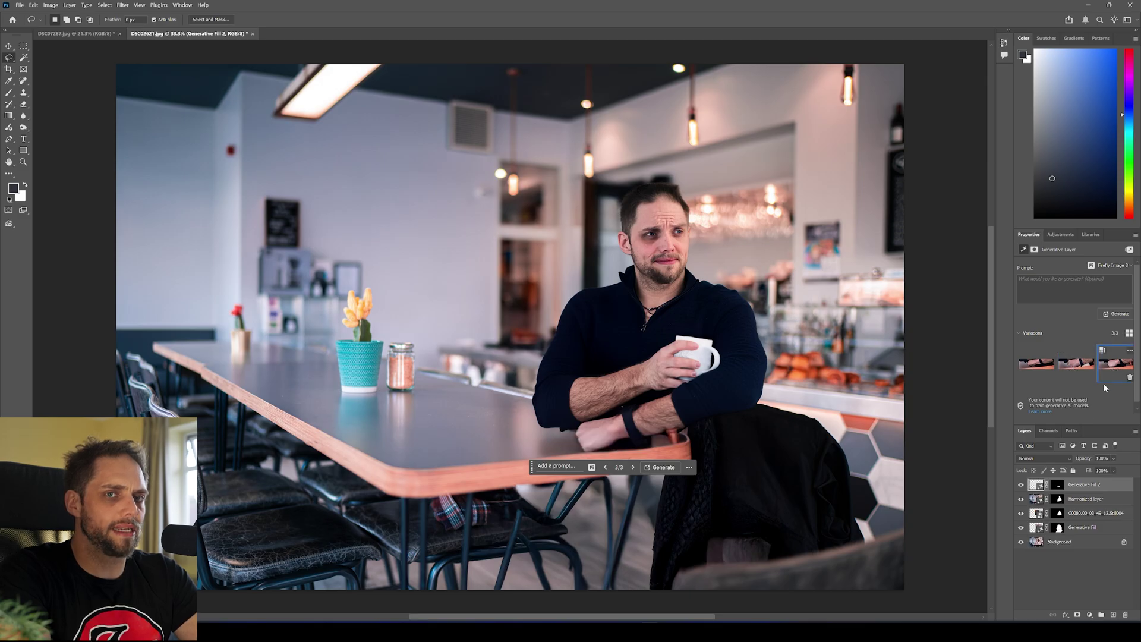
{"action": "left_click", "coordinate": [1112, 315]}
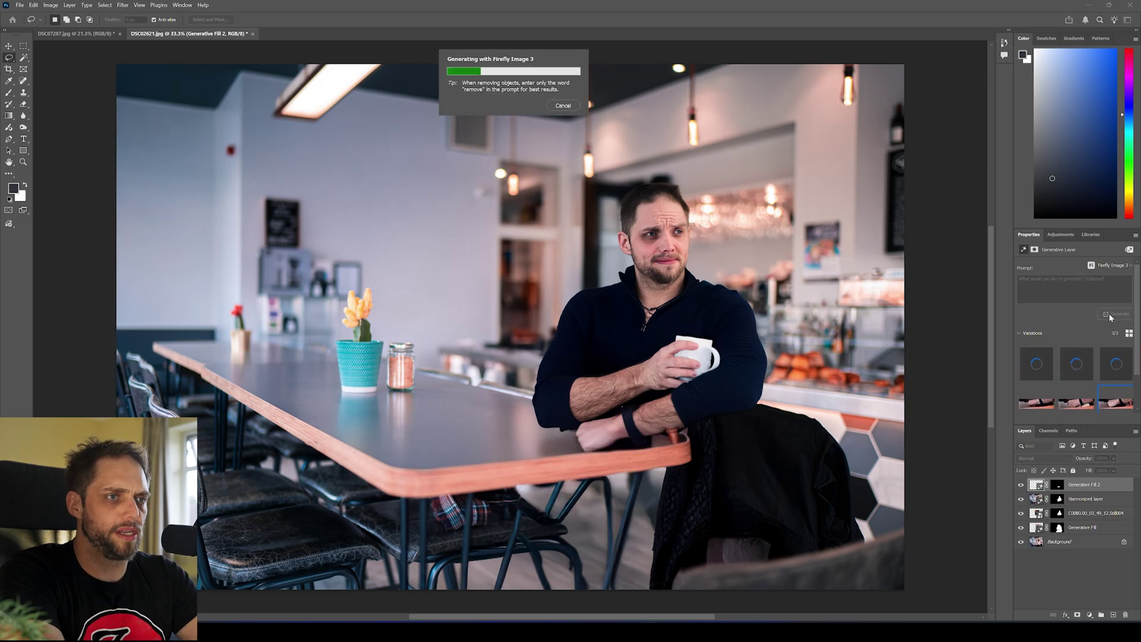
{"action": "left_click", "coordinate": [1111, 373]}
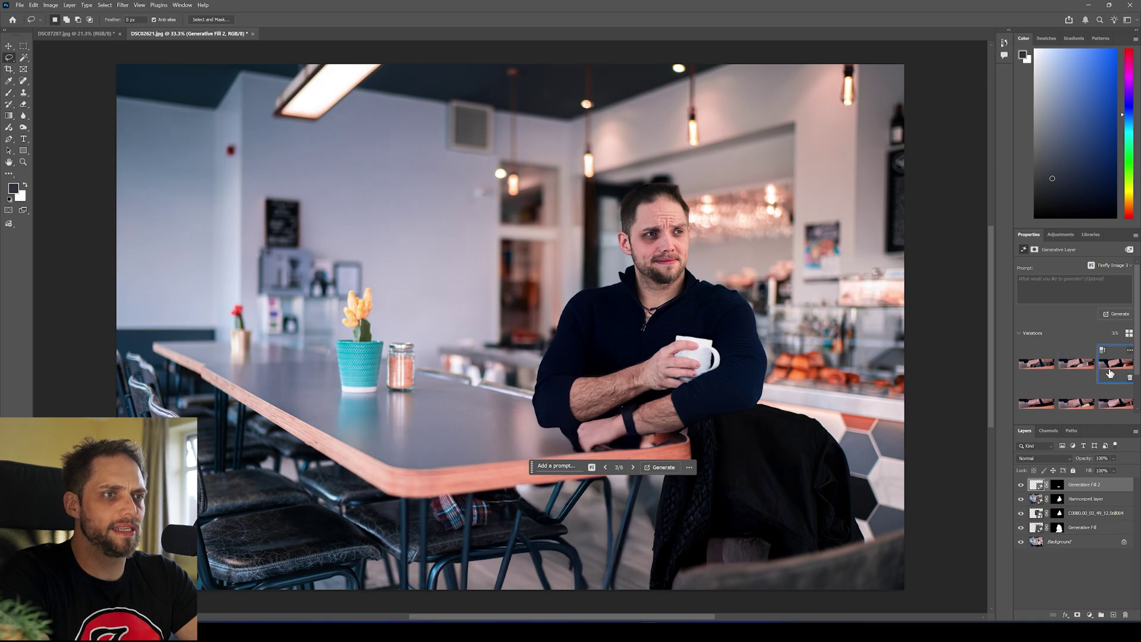
{"action": "left_click", "coordinate": [1069, 372]}
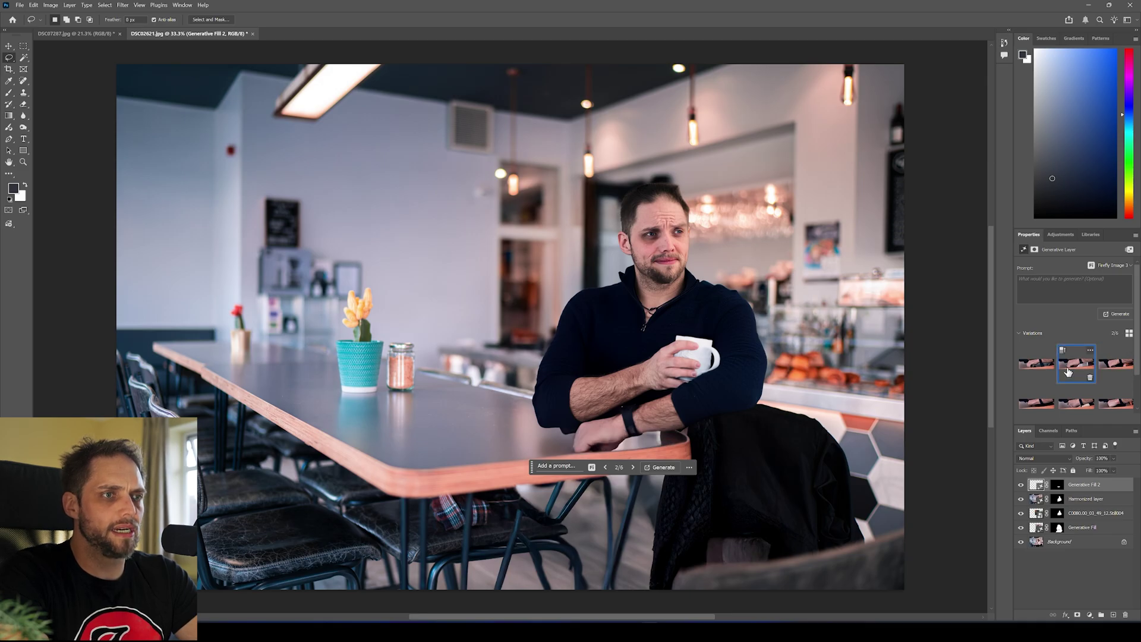
{"action": "left_click", "coordinate": [1081, 573]}
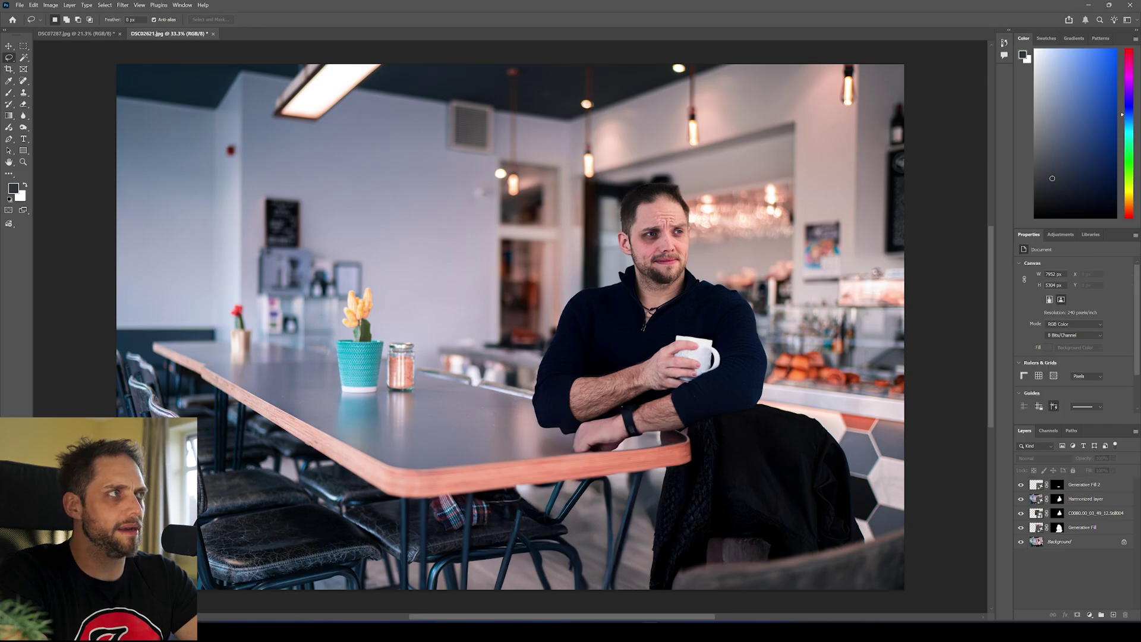
- Lasso the area below the table edge and around the jacket for the legs
{"action": "left_click_drag", "start_coordinate": [689, 456], "coordinate": [574, 460]}
{"action": "mouse_move", "coordinate": [692, 455]}
{"action": "left_mouse_down"}
{"action": "mouse_move", "coordinate": [505, 487]}
{"action": "mouse_move", "coordinate": [447, 599]}
{"action": "mouse_move", "coordinate": [541, 612]}
{"action": "left_mouse_up"}
{"action": "mouse_move", "coordinate": [762, 604]}
{"action": "left_mouse_down"}
{"action": "mouse_move", "coordinate": [803, 528]}
{"action": "mouse_move", "coordinate": [792, 485]}
{"action": "mouse_move", "coordinate": [770, 467]}
{"action": "left_mouse_up"}
{"action": "left_click_drag", "start_coordinate": [689, 456], "coordinate": [691, 455]}
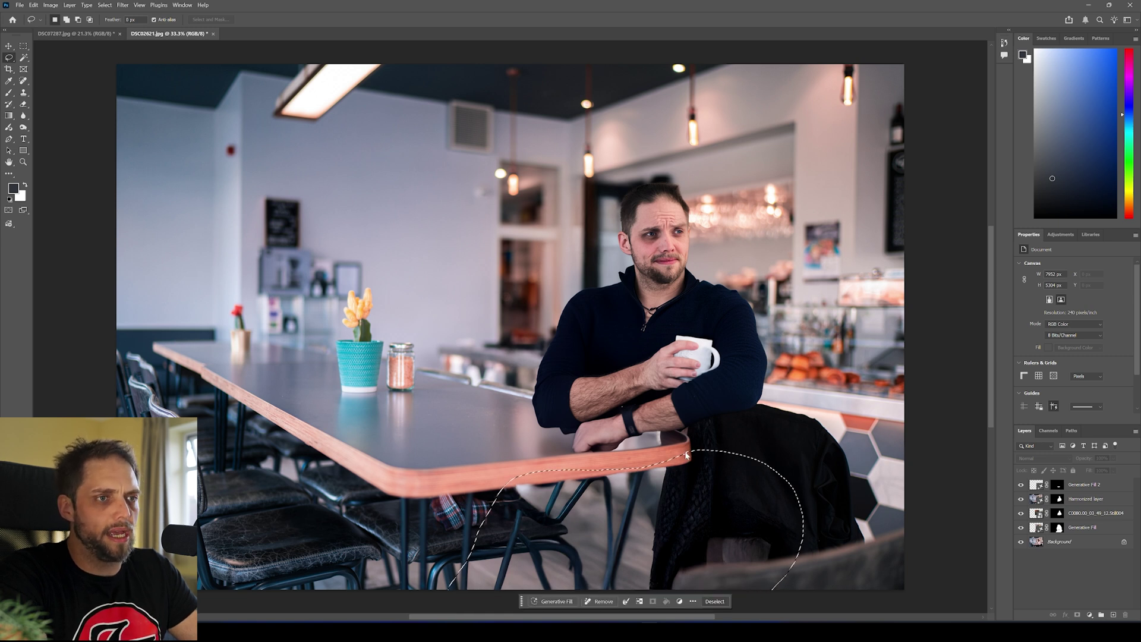
- Generative Fill the legs, choosing the jeans variation over the plaid trousers
{"action": "left_click", "coordinate": [553, 602]}
{"action": "left_click", "coordinate": [713, 600]}
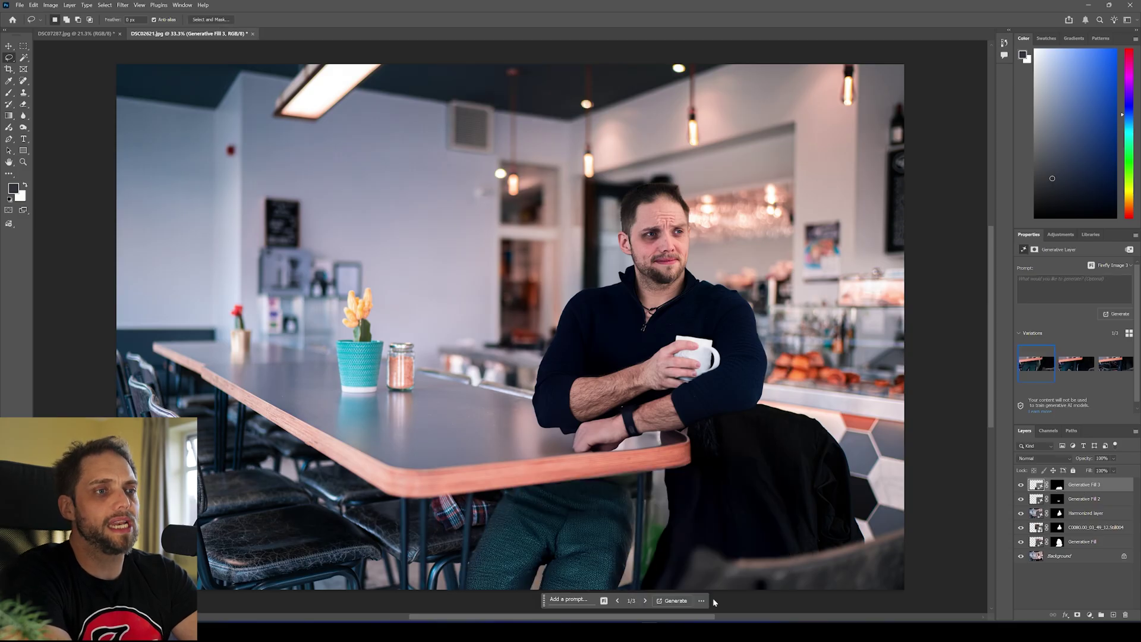
{"action": "left_click", "coordinate": [1072, 369]}
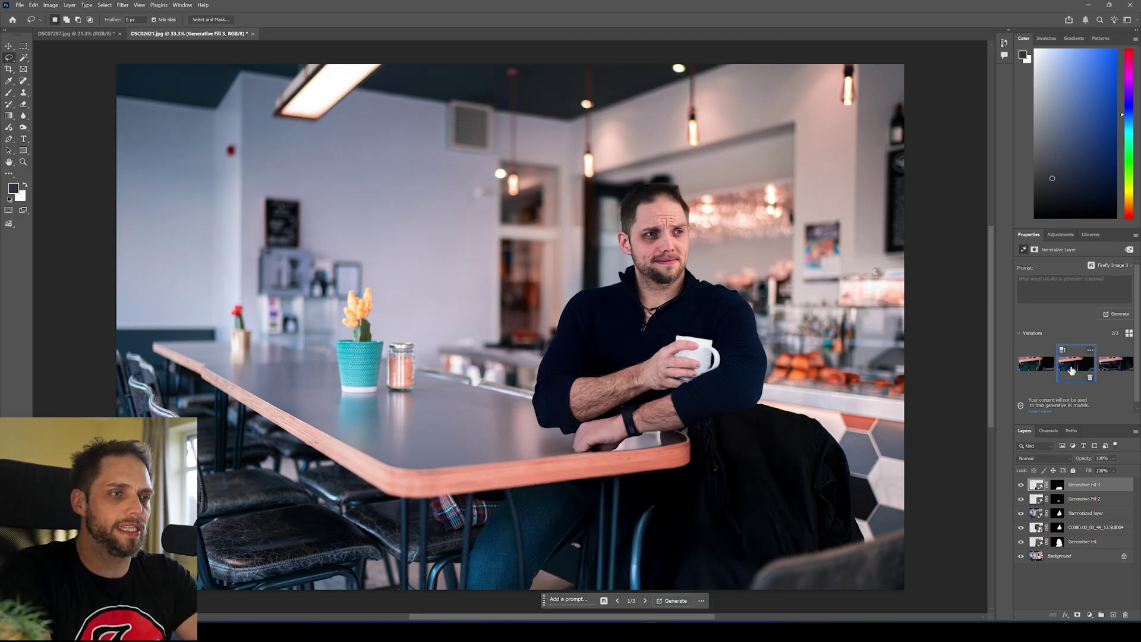
{"action": "left_click", "coordinate": [1113, 364]}
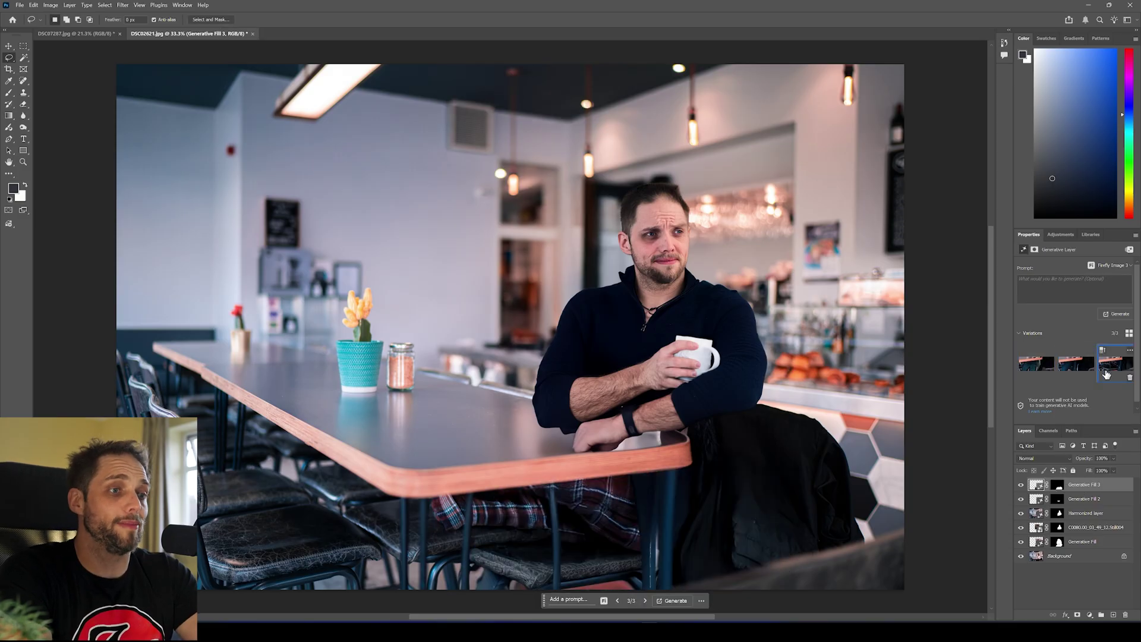
{"action": "left_click", "coordinate": [1068, 371]}
{"action": "left_click", "coordinate": [1048, 584]}
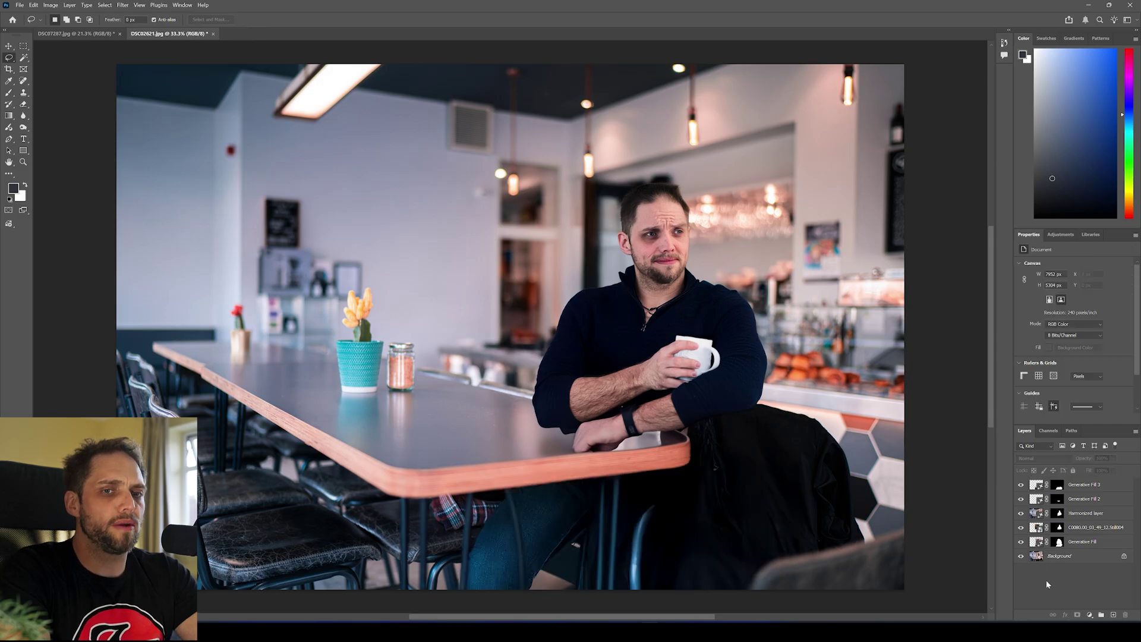
- Add a black-to-transparent gradient from the bottom upward over the lower half, at 51% opacity
{"action": "left_click", "coordinate": [8, 116]}
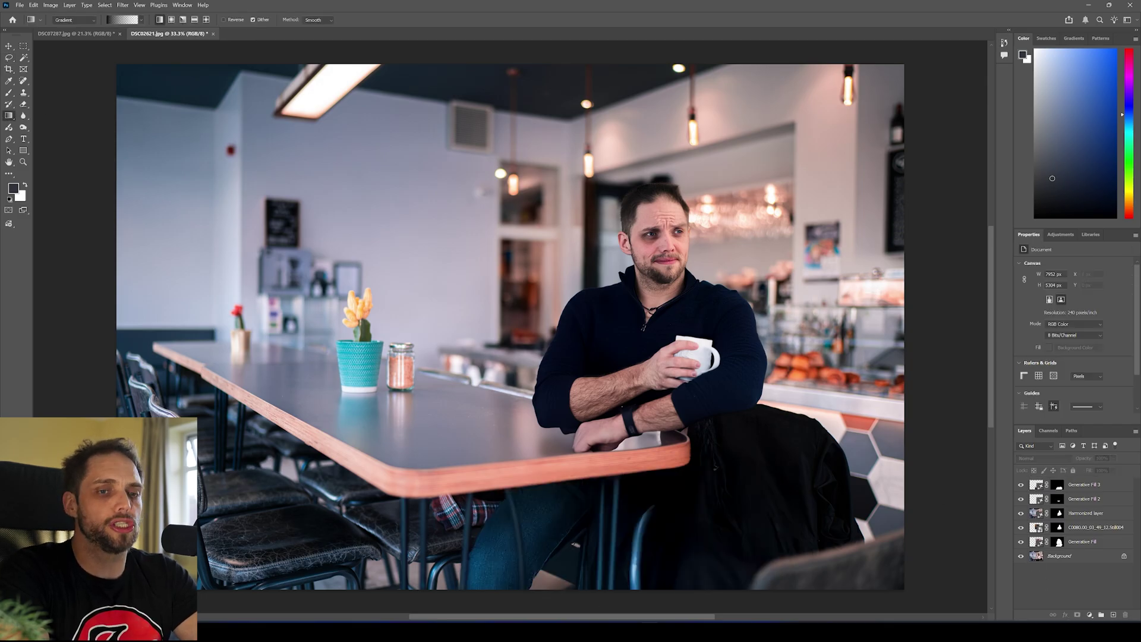
{"action": "left_click", "coordinate": [1114, 615]}
{"action": "left_click_drag", "start_coordinate": [636, 608], "coordinate": [645, 277]}
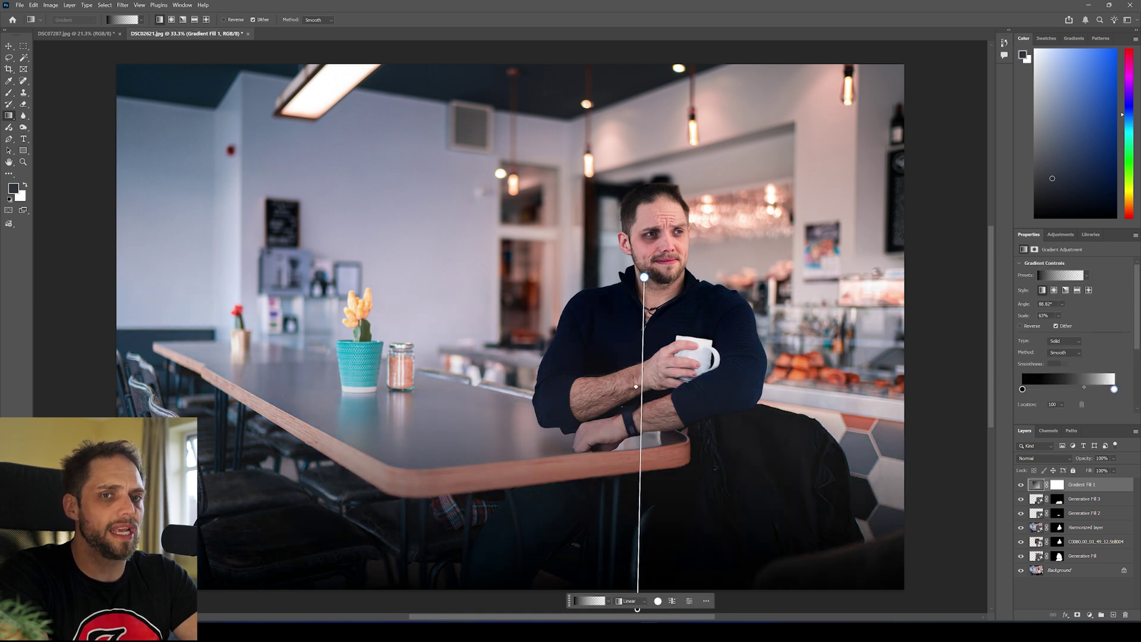
{"action": "left_click_drag", "start_coordinate": [1097, 464], "coordinate": [1066, 465]}
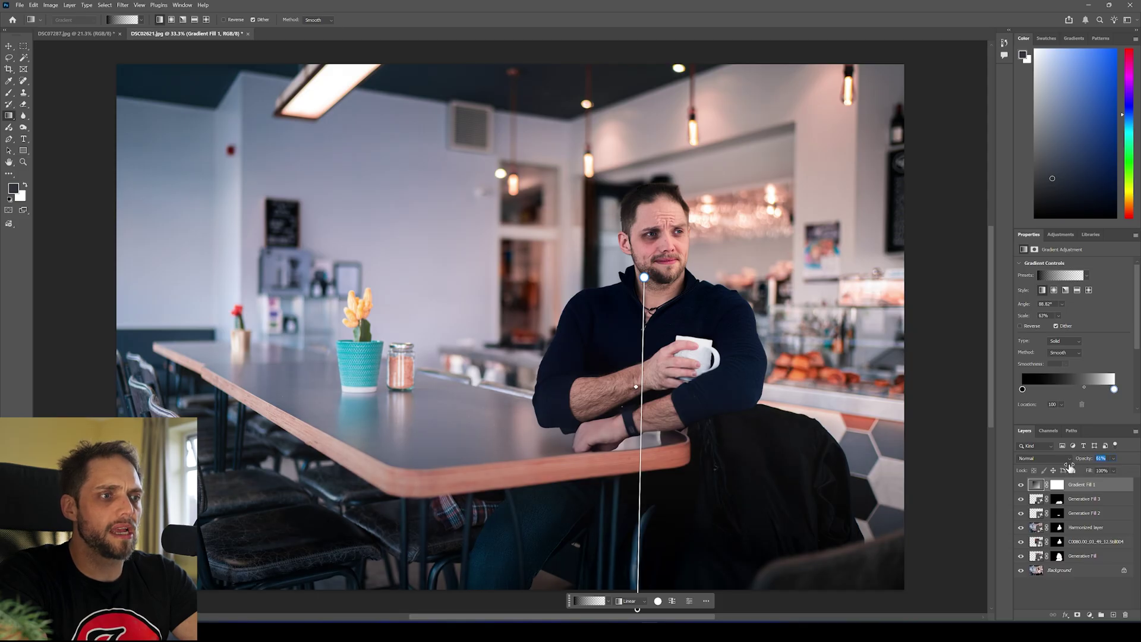
{"action": "left_click", "coordinate": [1076, 591]}
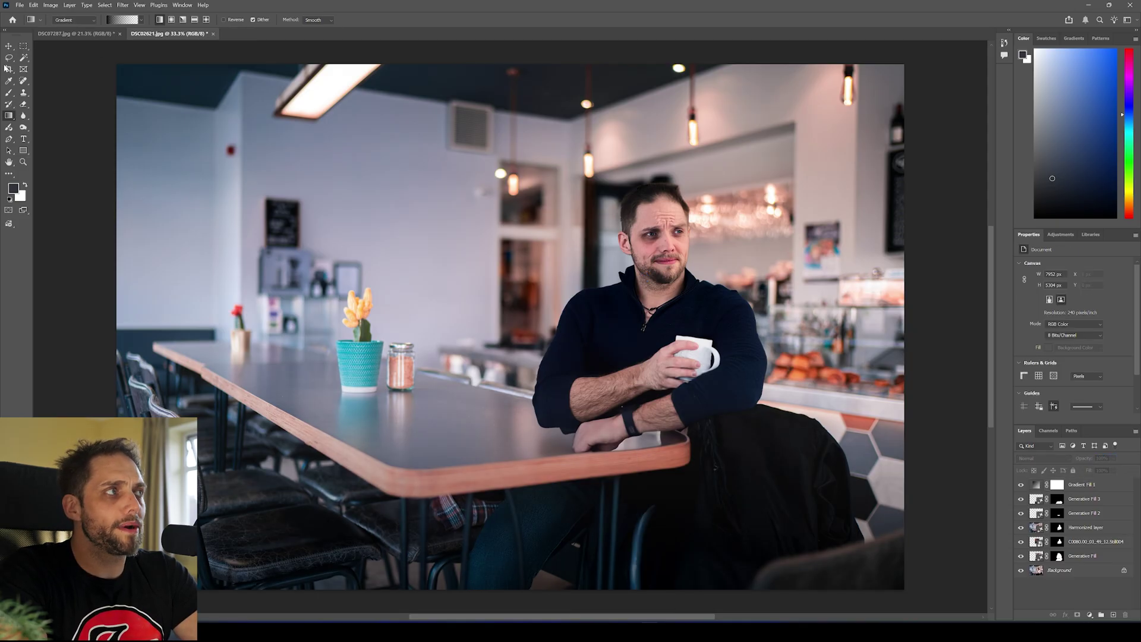
- Crop in from the top-left corner and left side, repositioning the photo in the frame
{"action": "key", "text": "c"}
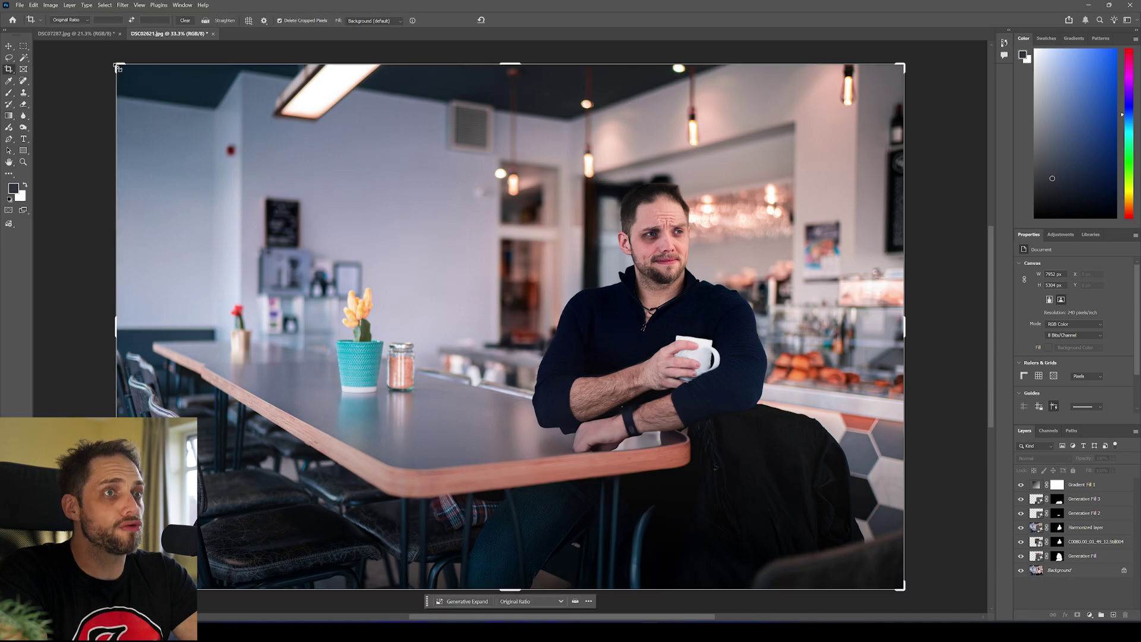
{"action": "left_click_drag", "start_coordinate": [118, 68], "coordinate": [179, 107]}
{"action": "left_click_drag", "start_coordinate": [309, 190], "coordinate": [247, 225]}
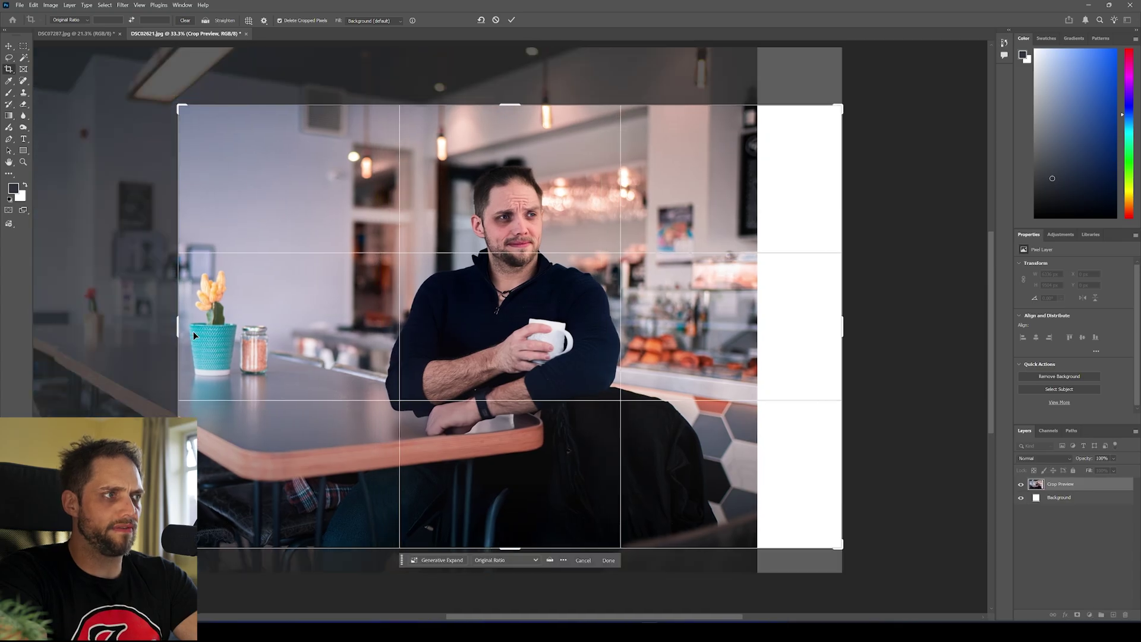
{"action": "left_click_drag", "start_coordinate": [180, 326], "coordinate": [267, 335]}
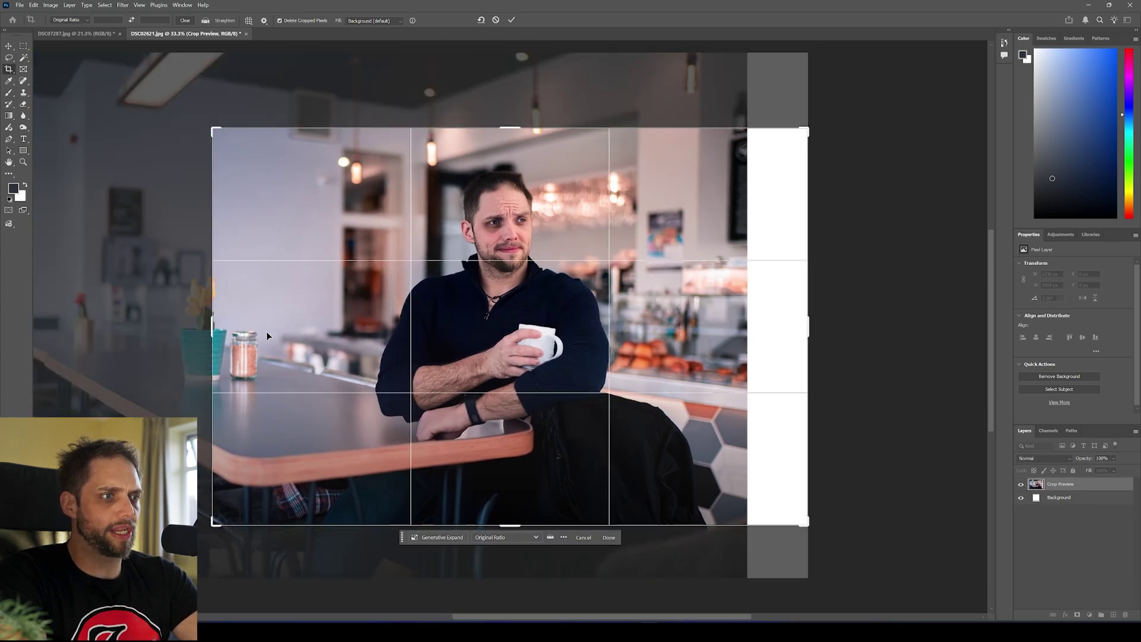
- Generative Expand the widened right side with counter and tiled wall, keeping variation 3
{"action": "left_click", "coordinate": [429, 538]}
{"action": "left_click", "coordinate": [601, 539]}
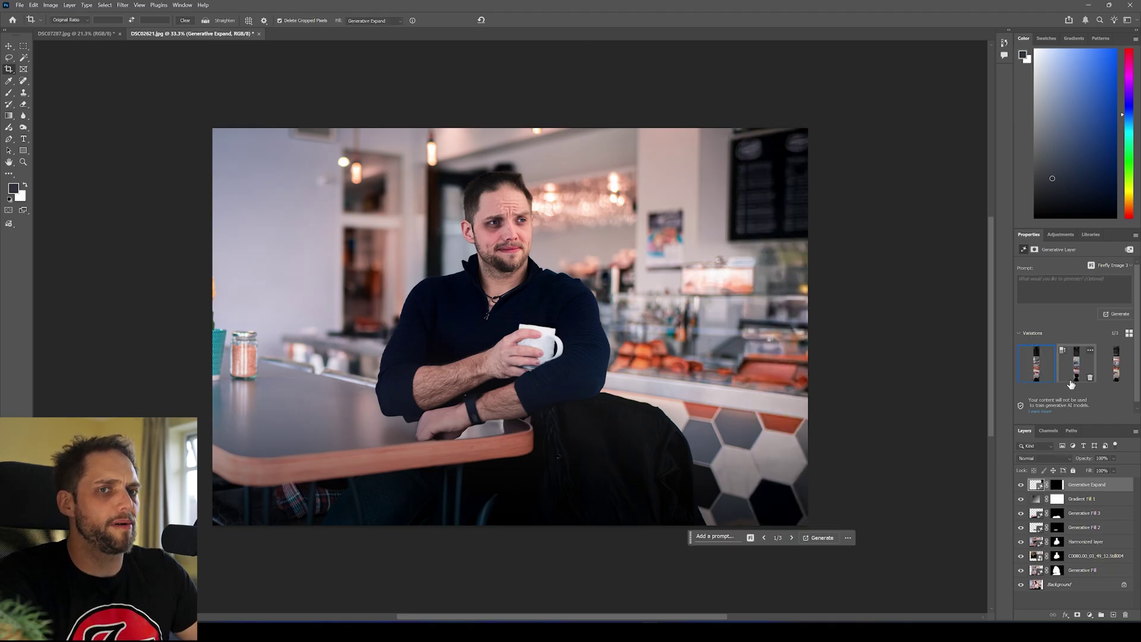
{"action": "left_click", "coordinate": [1074, 373]}
{"action": "left_click", "coordinate": [1116, 369]}
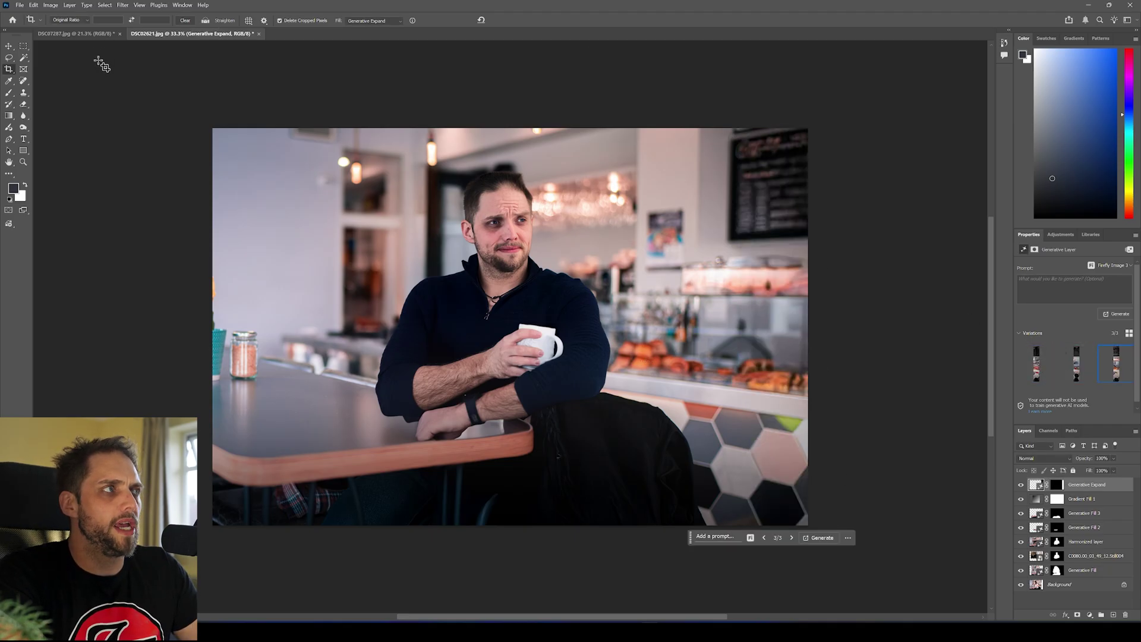
- Marquee the plain left wall and Generative Fill it with café windows, keeping variation 1
{"action": "left_click", "coordinate": [23, 46]}
{"action": "left_click_drag", "start_coordinate": [337, 122], "coordinate": [195, 419]}
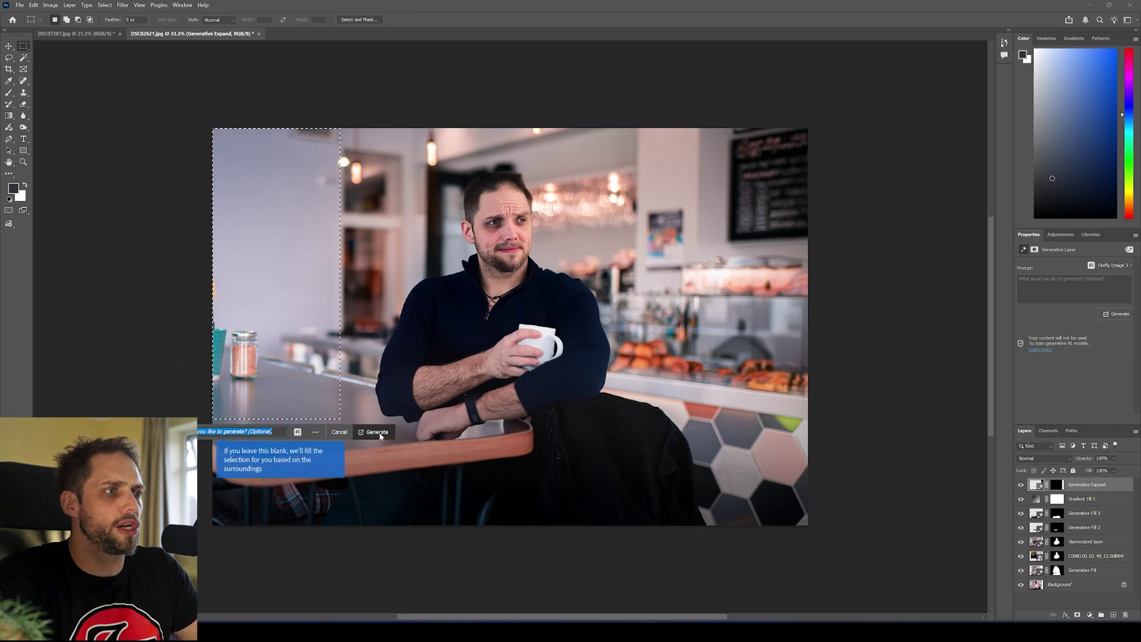
{"action": "left_click", "coordinate": [379, 433]}
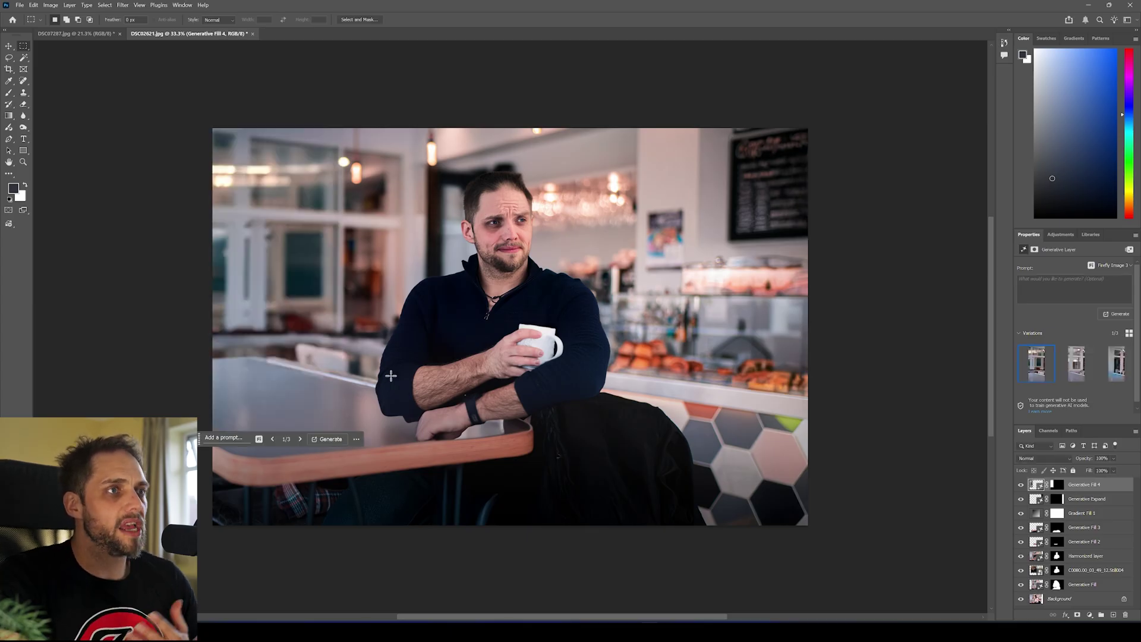
{"action": "left_click", "coordinate": [1077, 365]}
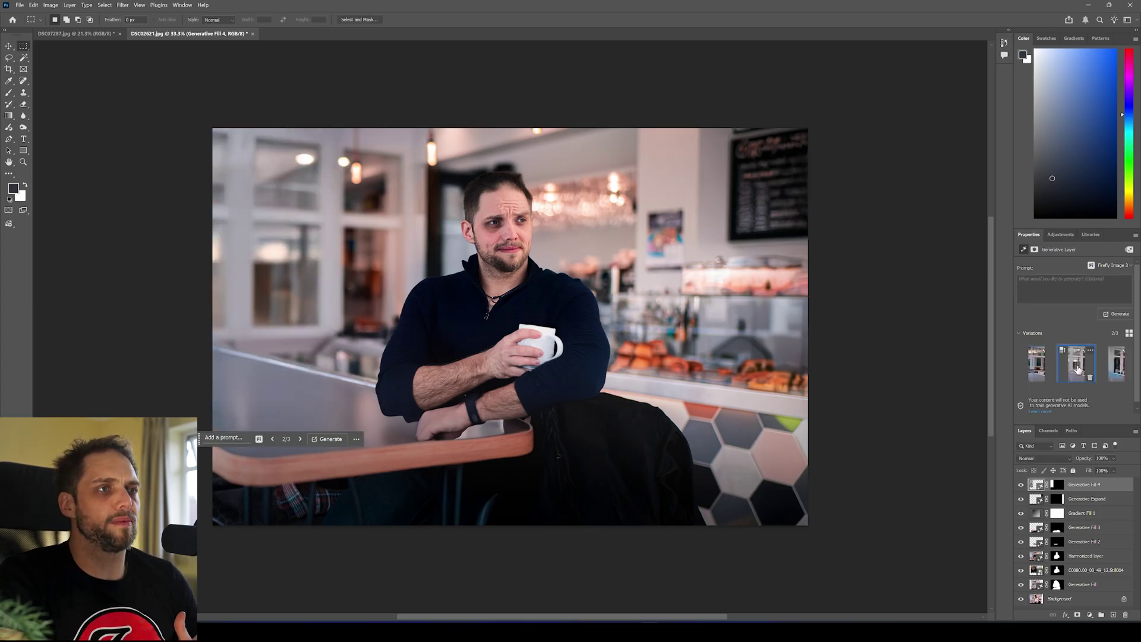
{"action": "left_click", "coordinate": [1121, 365]}
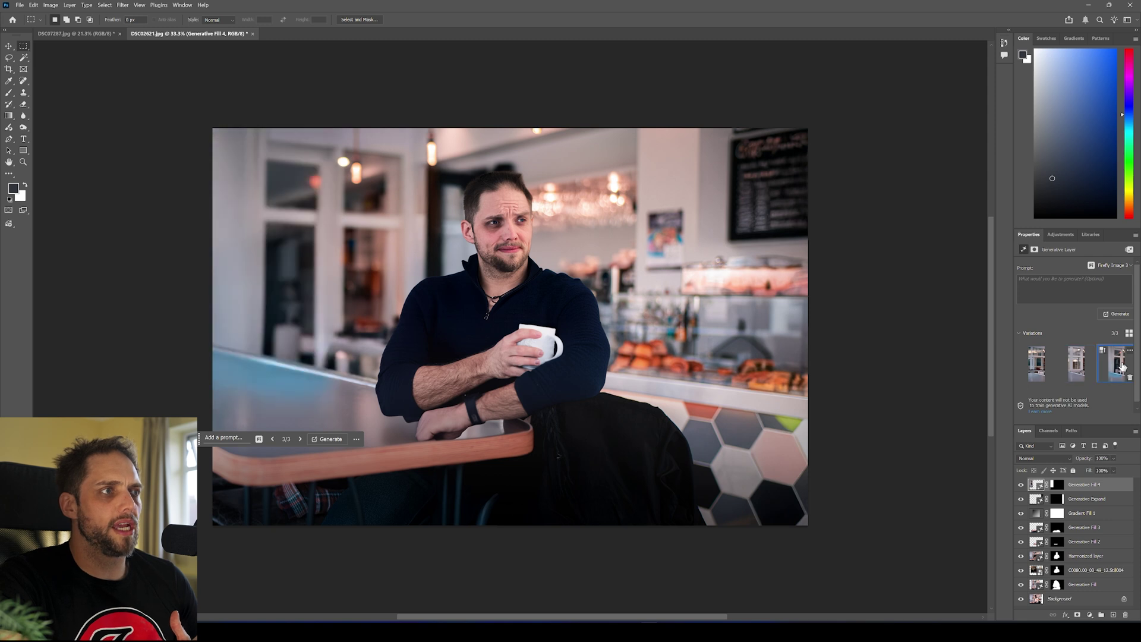
{"action": "left_click", "coordinate": [1036, 364]}
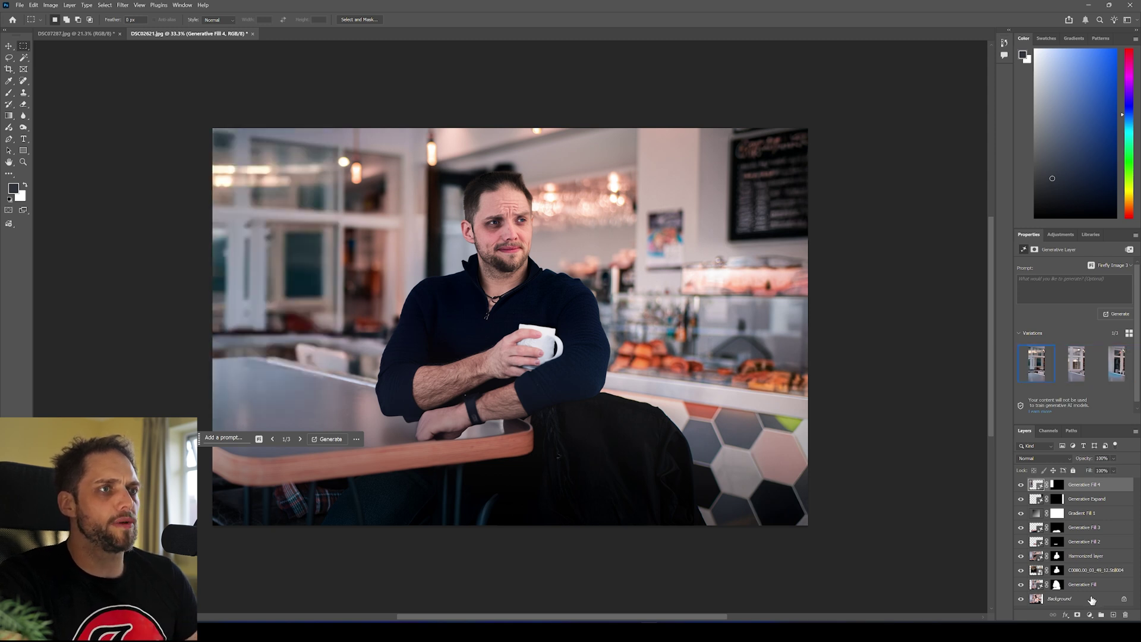
{"action": "left_click", "coordinate": [1022, 600], "text": "alt"}
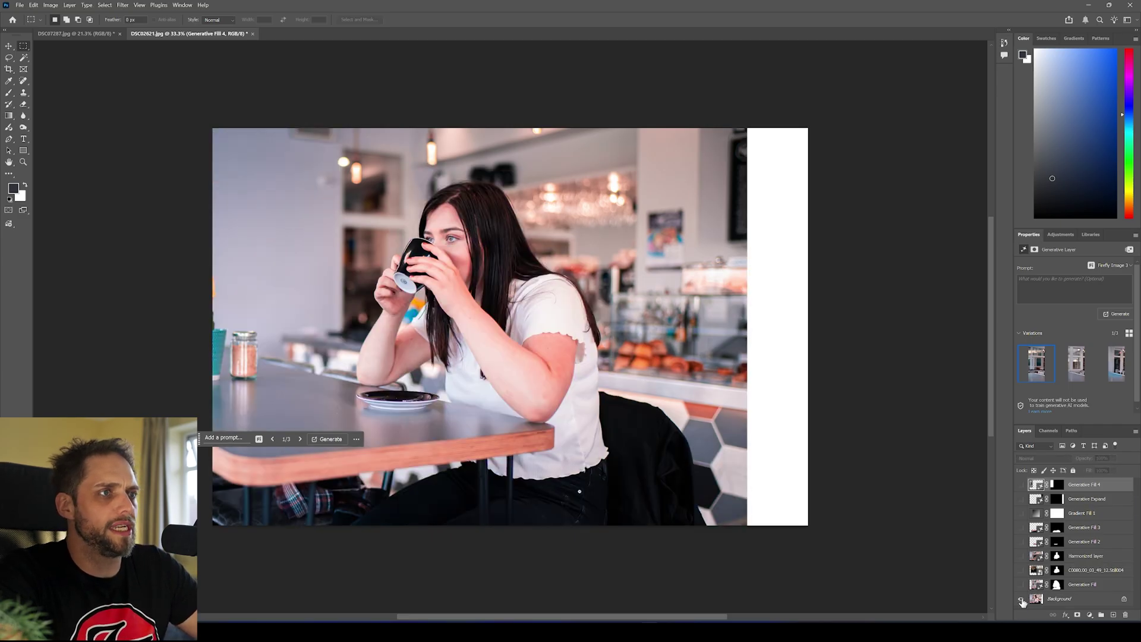
{"action": "left_click", "coordinate": [1022, 599], "text": "alt"}
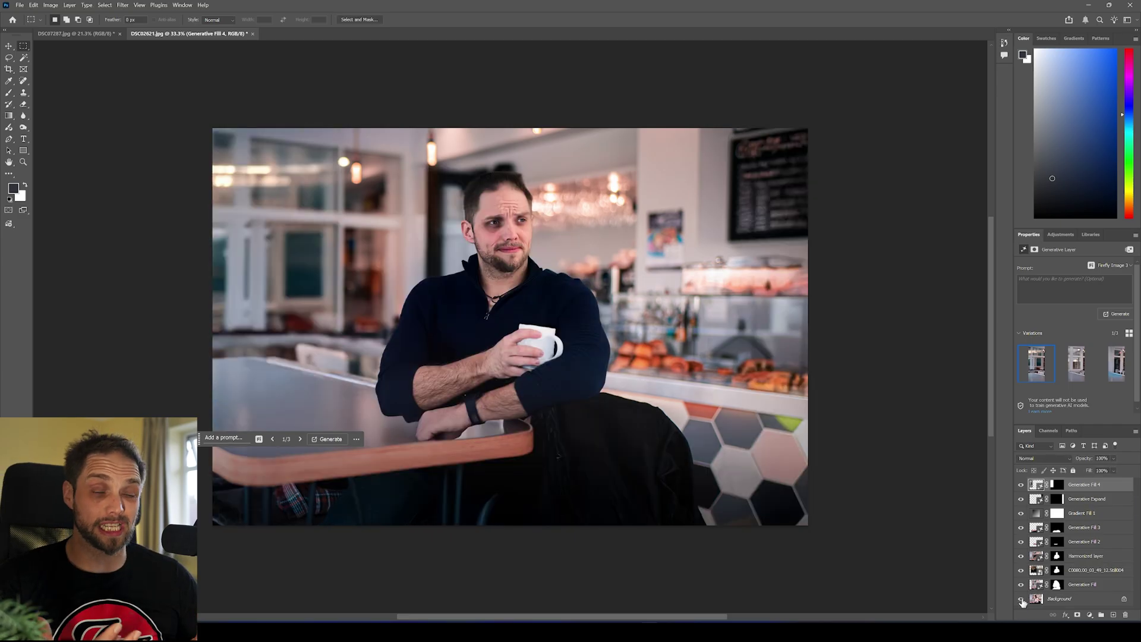